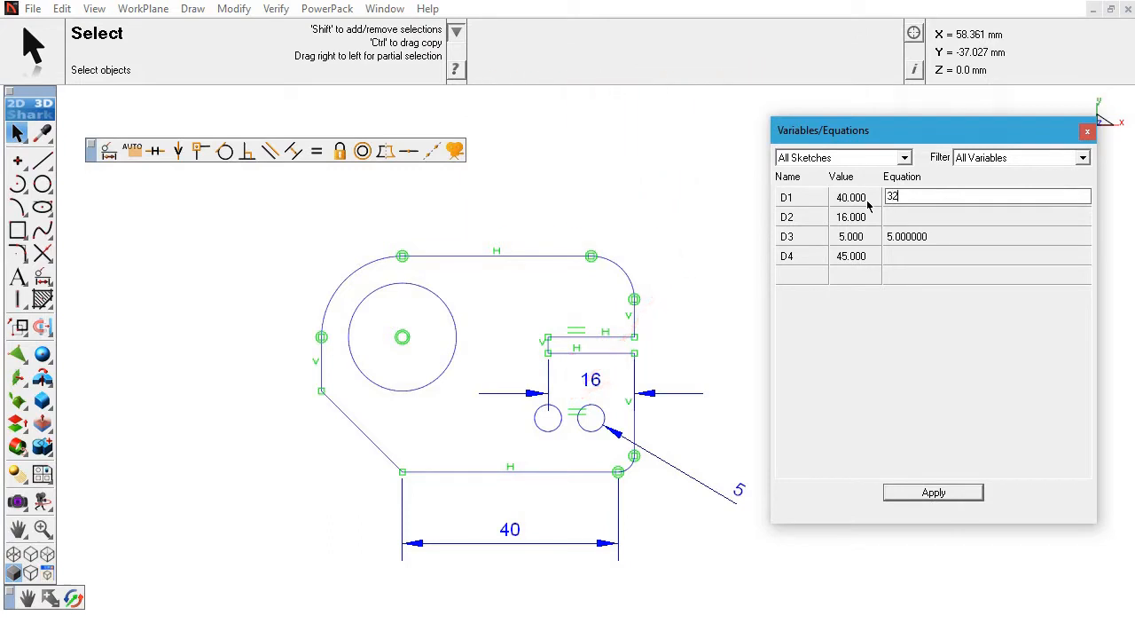
# Step: Apply 32 as the equation value of D1 and enter D1/2 as the equation for D2
pyautogui.click(951, 496)
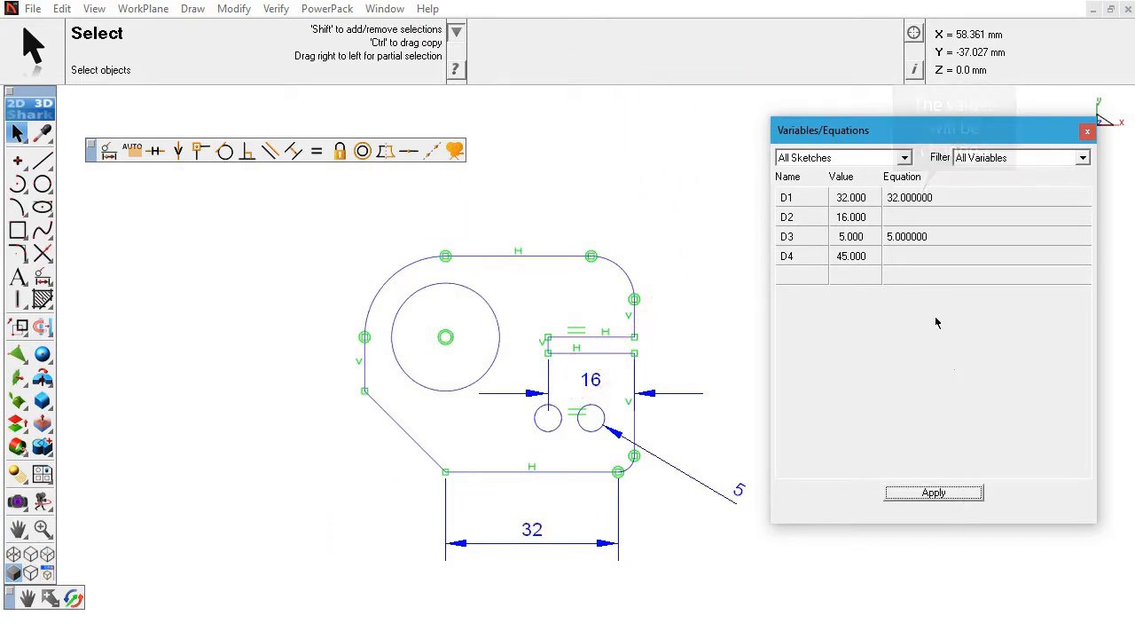
pyautogui.click(902, 218)
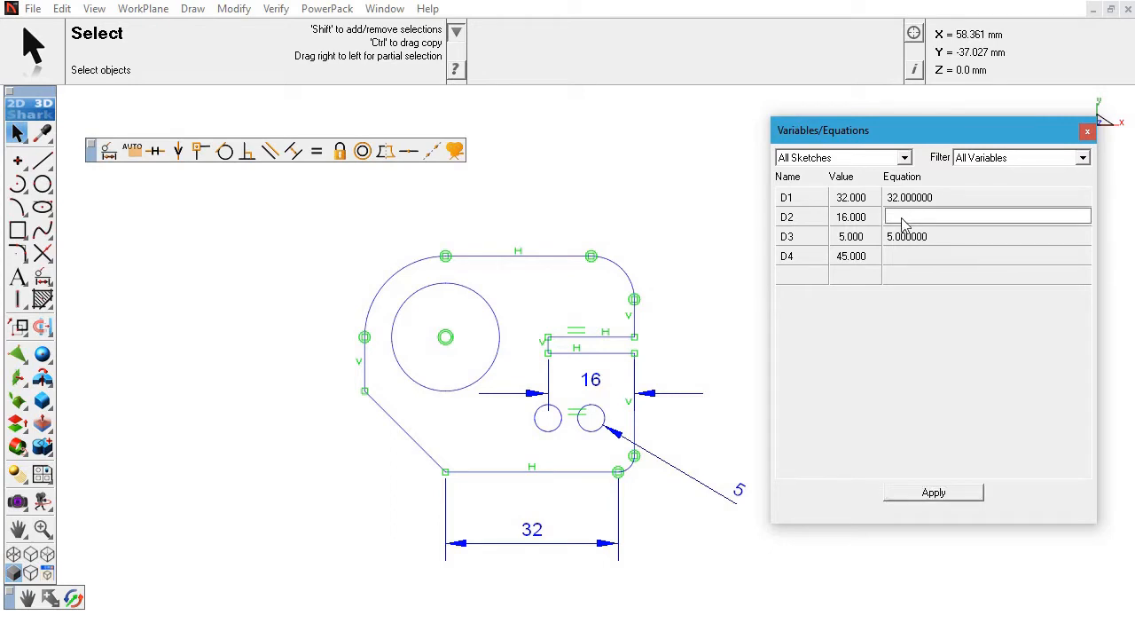
pyautogui.write('D1/2')
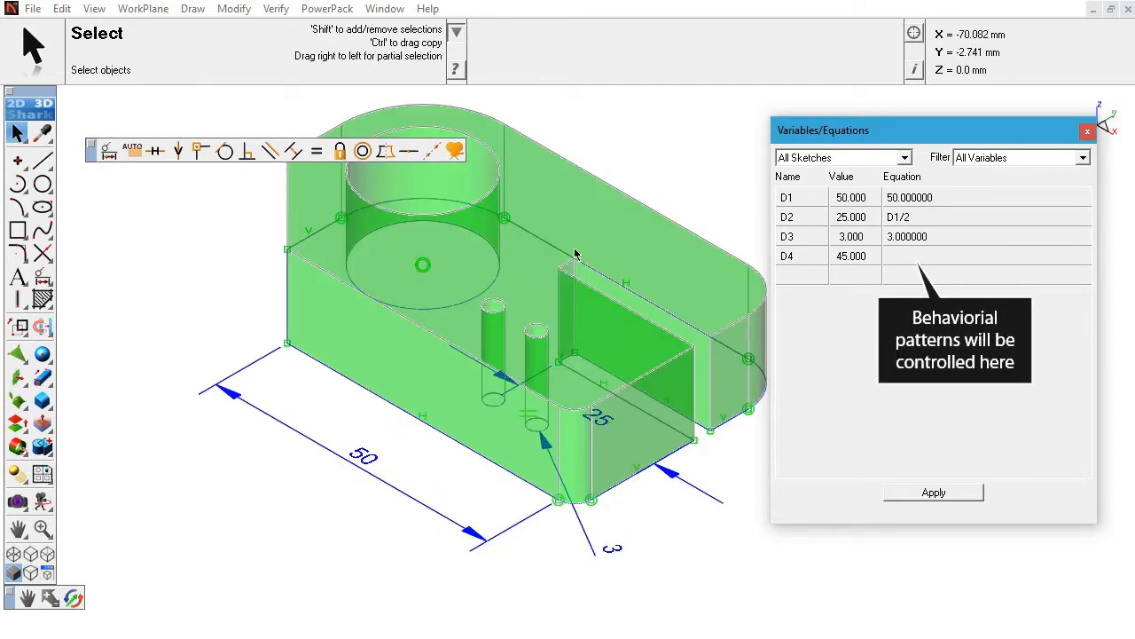
pyautogui.doubleClick(591, 199)
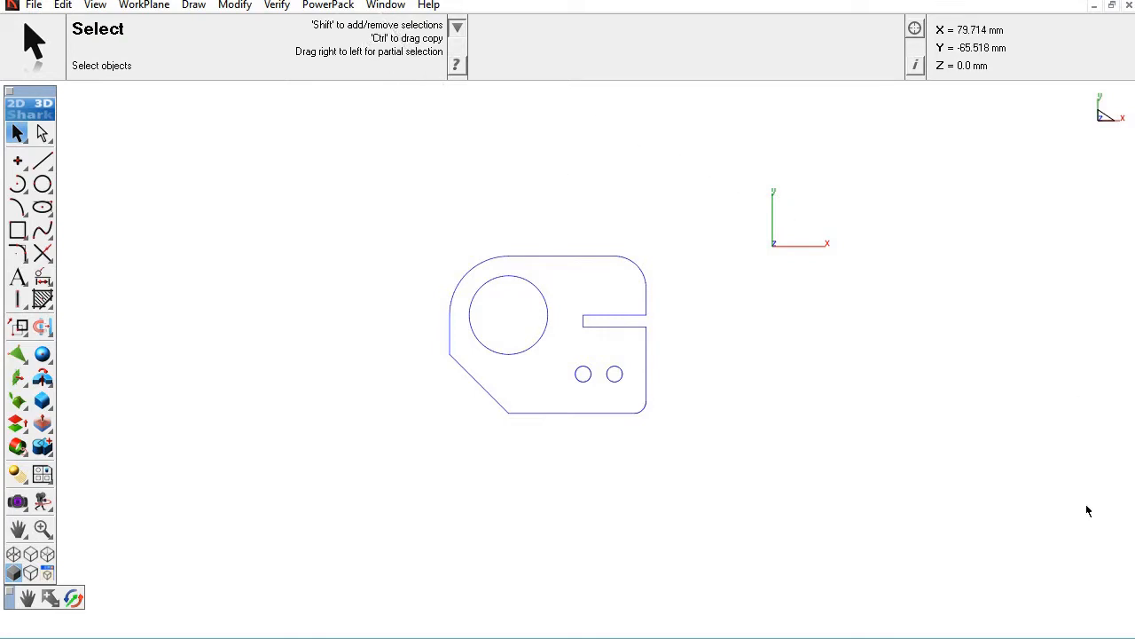
# Step: Display the Constraints tools and the Variables/Equations window, and close the Concept Explorer
pyautogui.click(383, 10)
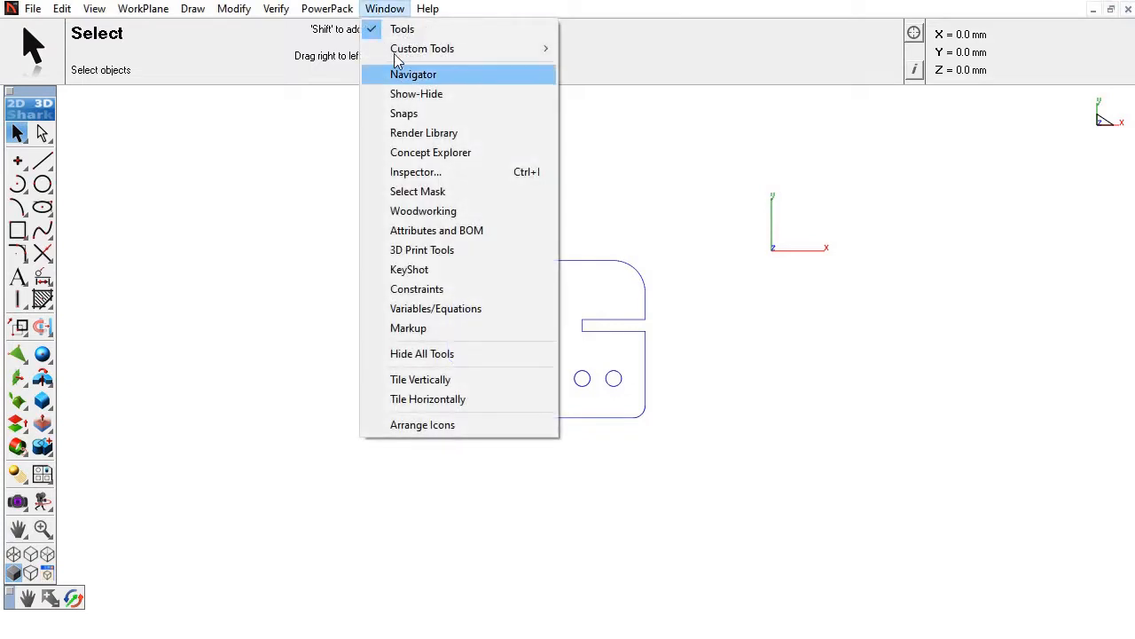
pyautogui.click(511, 289)
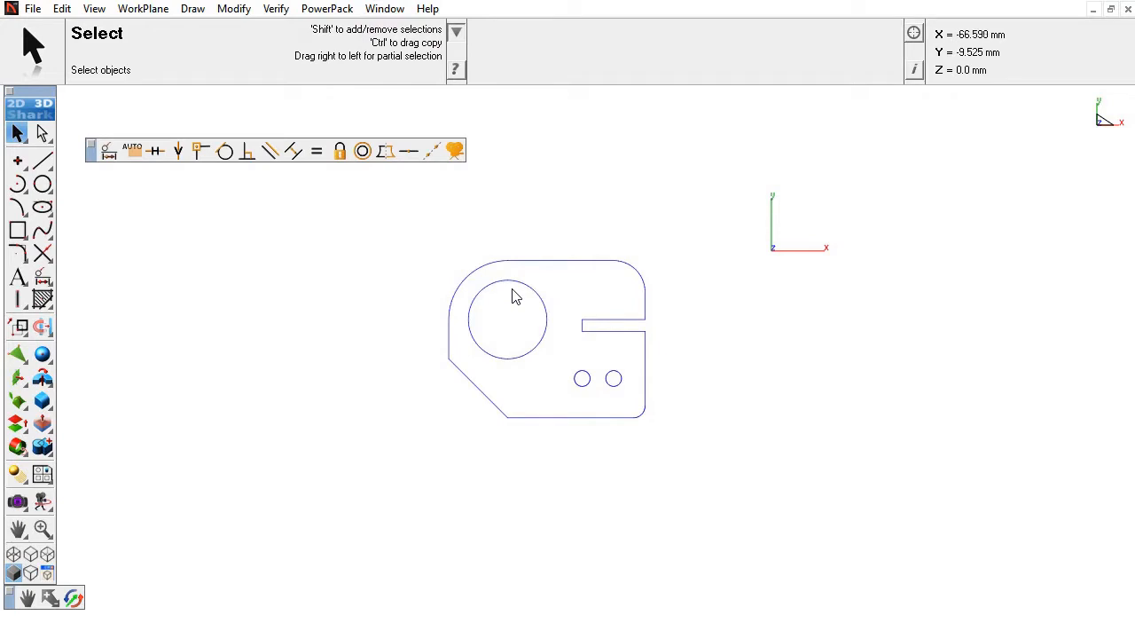
pyautogui.click(378, 9)
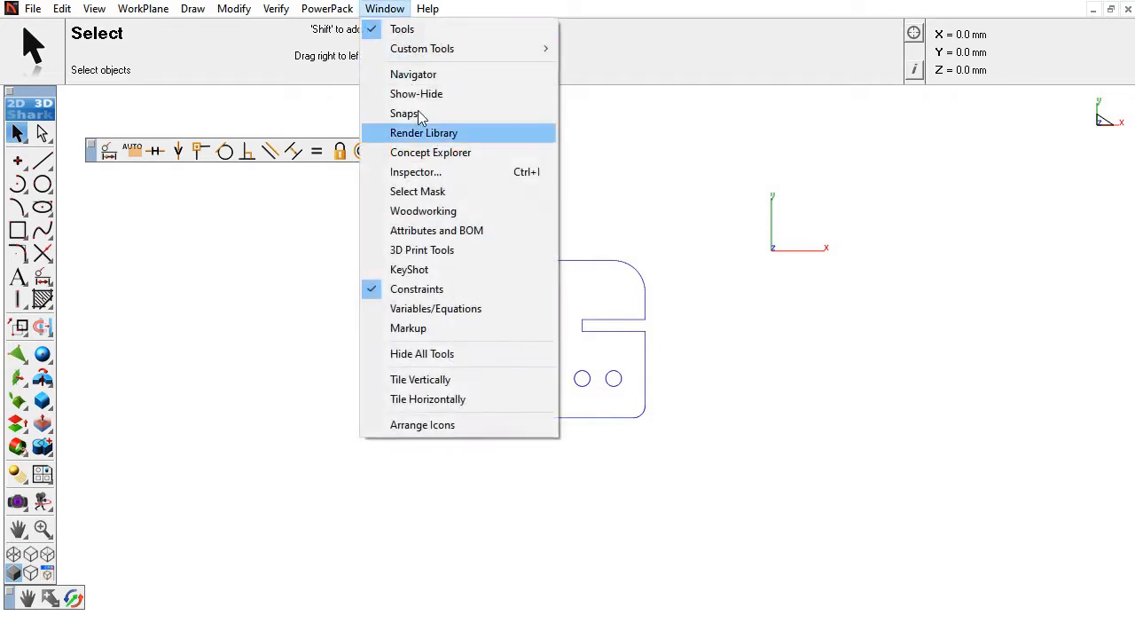
pyautogui.click(495, 311)
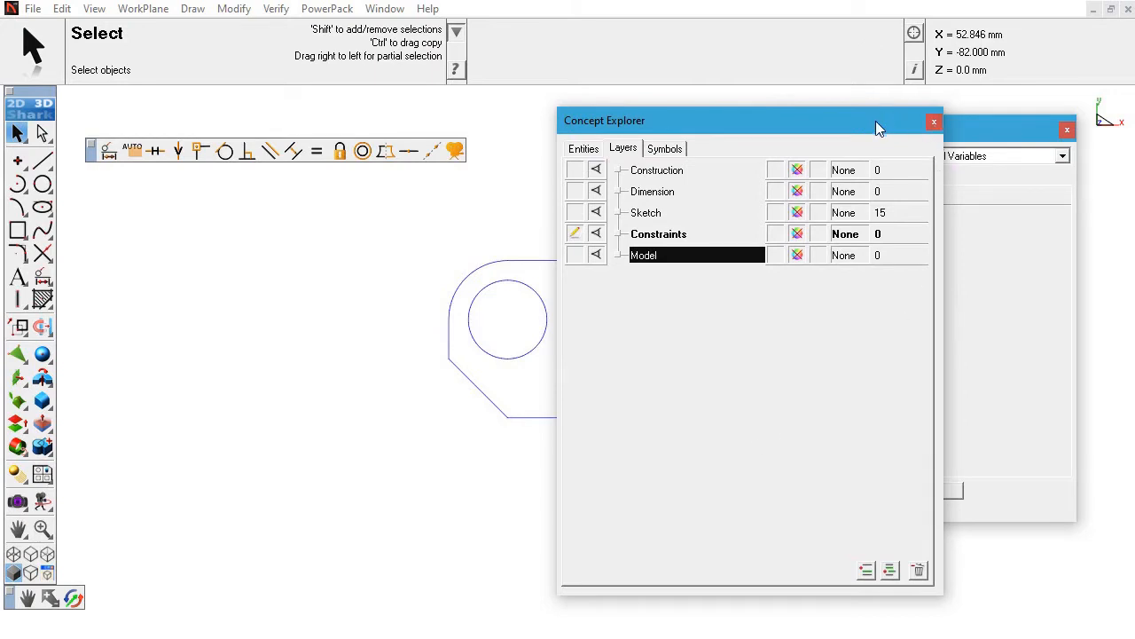
pyautogui.click(934, 121)
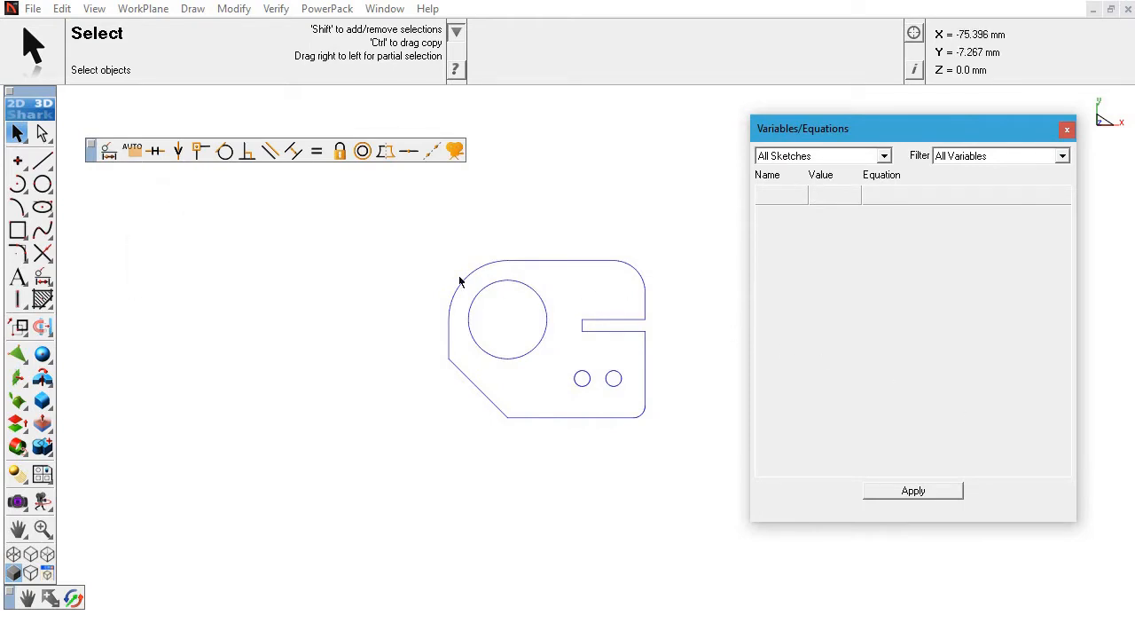
# Step: Apply auto constraints to all curves of the plate profile, including its circles and slot
pyautogui.click(130, 152)
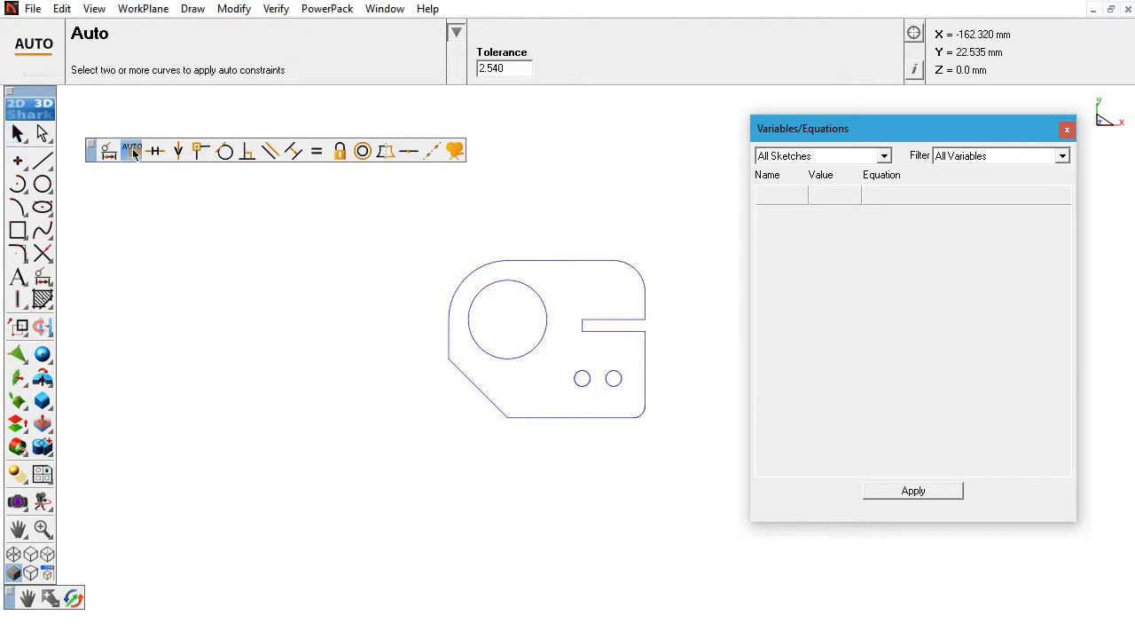
pyautogui.moveTo(420, 444)
pyautogui.mouseDown()
pyautogui.moveTo(573, 401)
pyautogui.moveTo(676, 288)
pyautogui.moveTo(694, 247)
pyautogui.mouseUp()
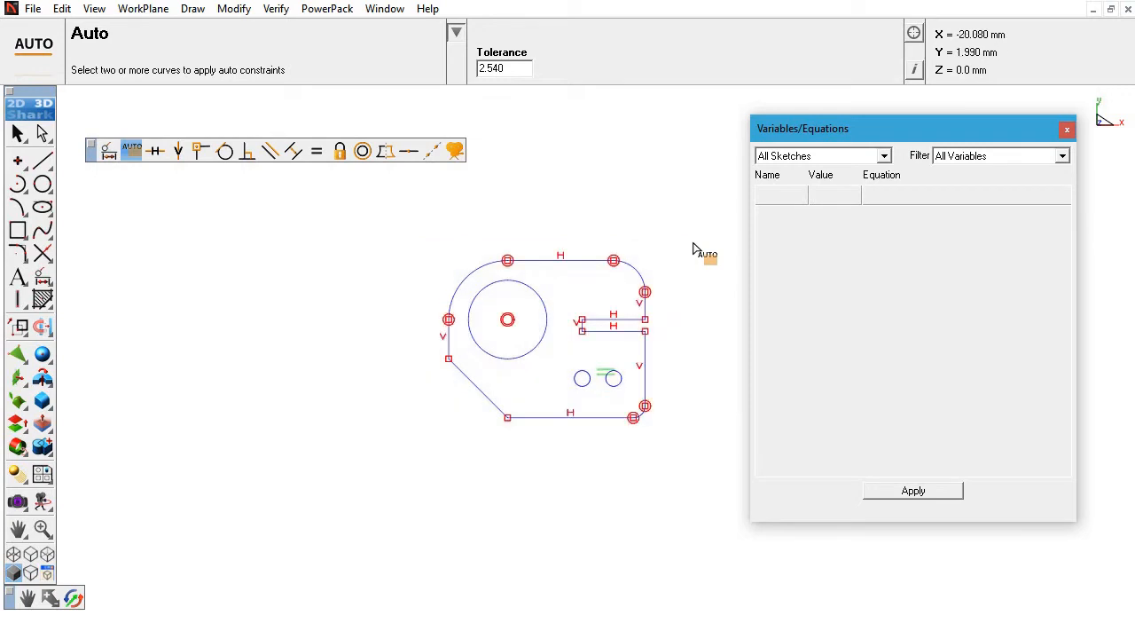
pyautogui.scroll(5, 585, 350)
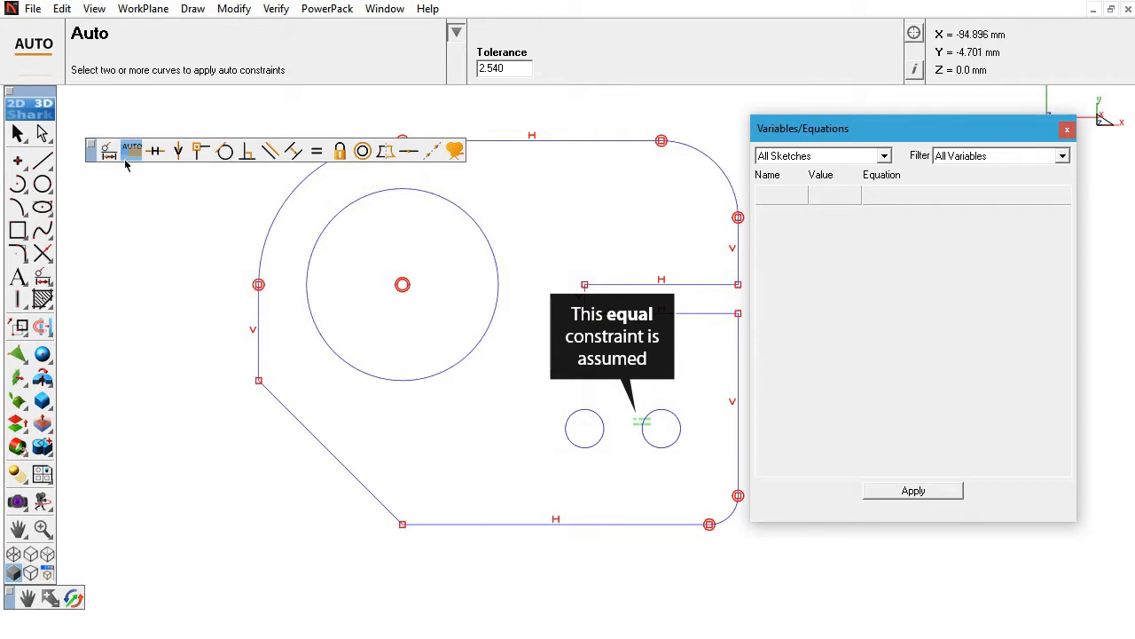
pyautogui.click(17, 133)
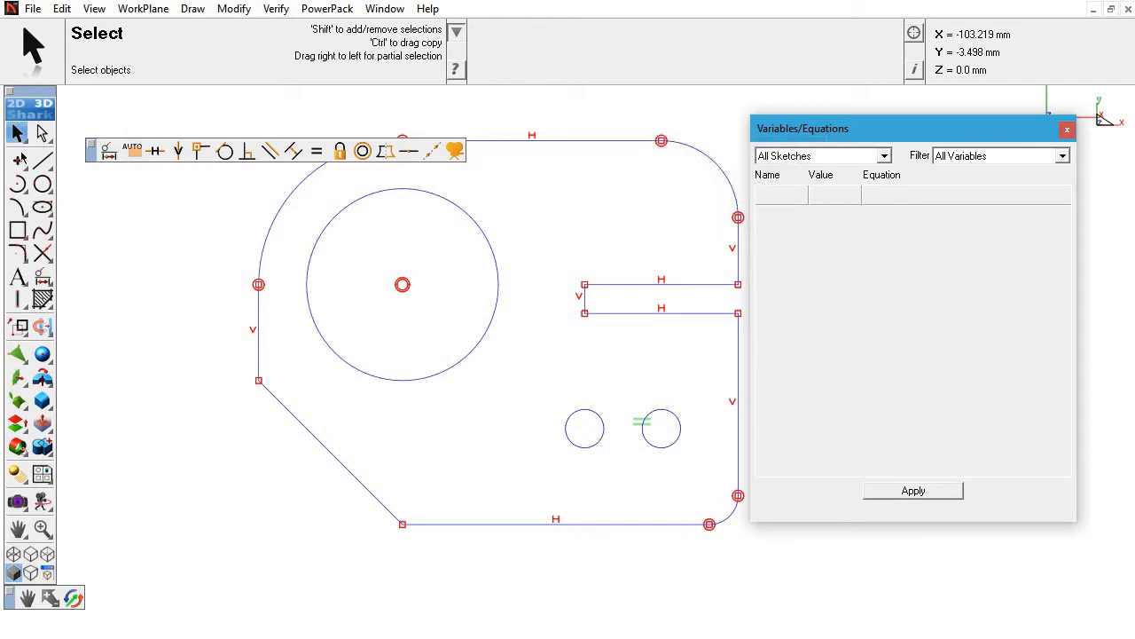
# Step: Add an Equal constraint between the slot's upper and lower horizontal edges
pyautogui.click(317, 151)
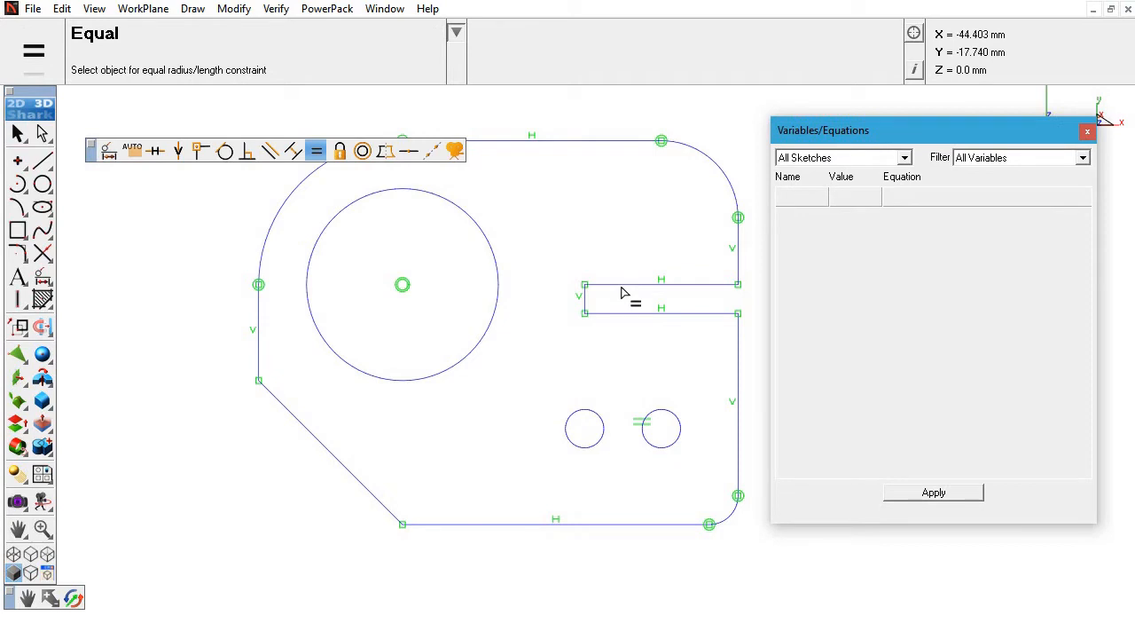
pyautogui.click(622, 284)
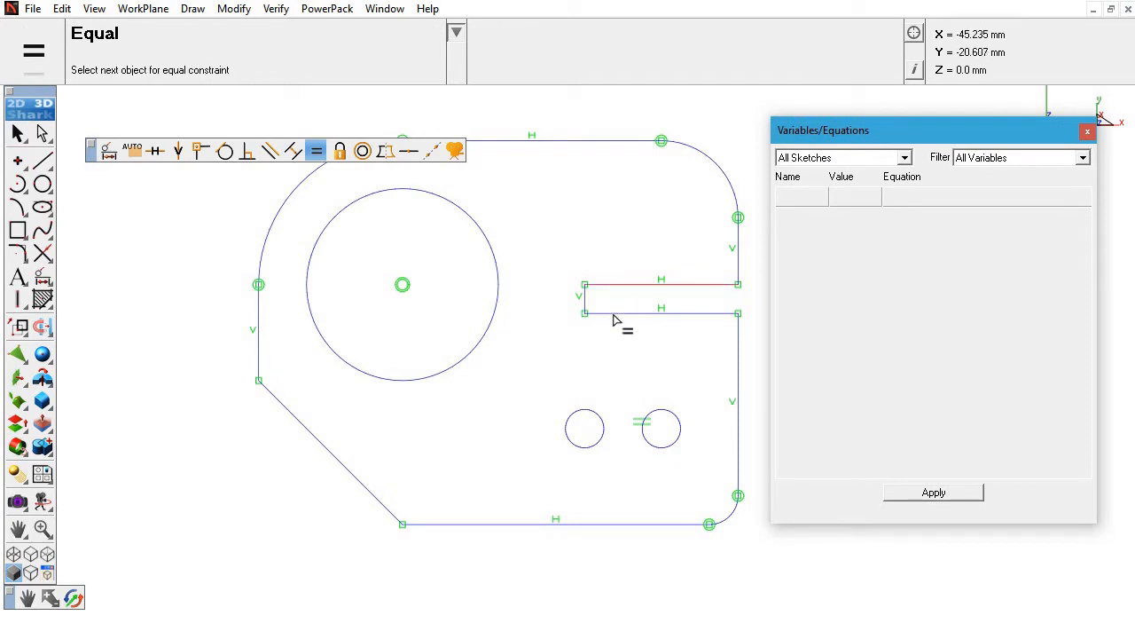
pyautogui.click(613, 316)
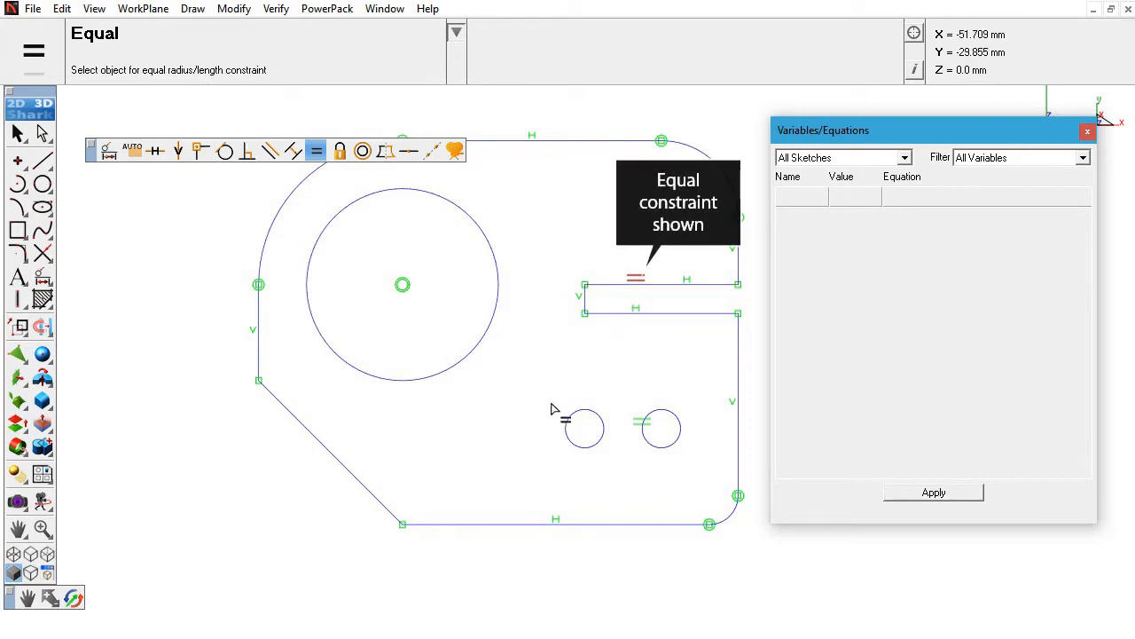
# Step: Add a Smart Dimension to the plate's bottom horizontal edge, placed below the profile
pyautogui.scroll(-3, 502, 411)
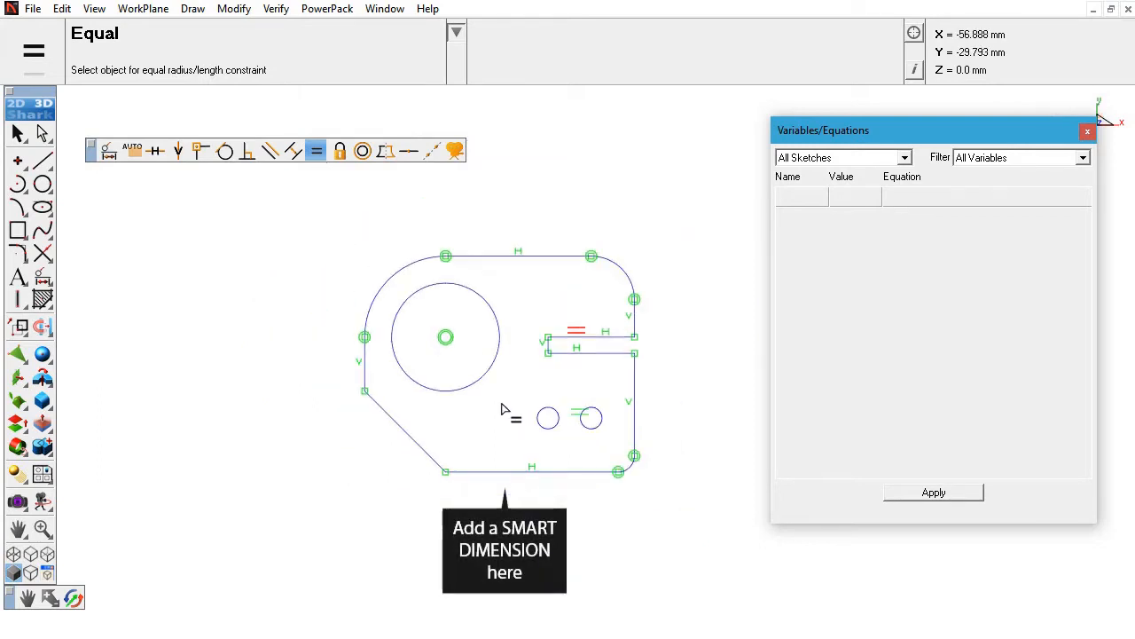
pyautogui.click(108, 151)
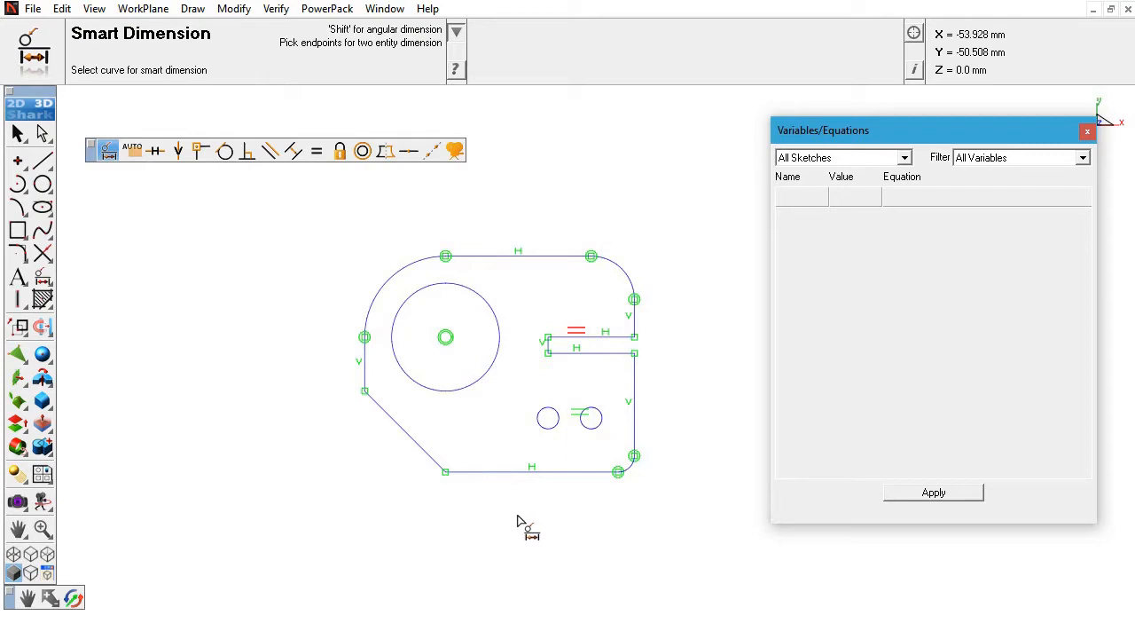
pyautogui.click(501, 473)
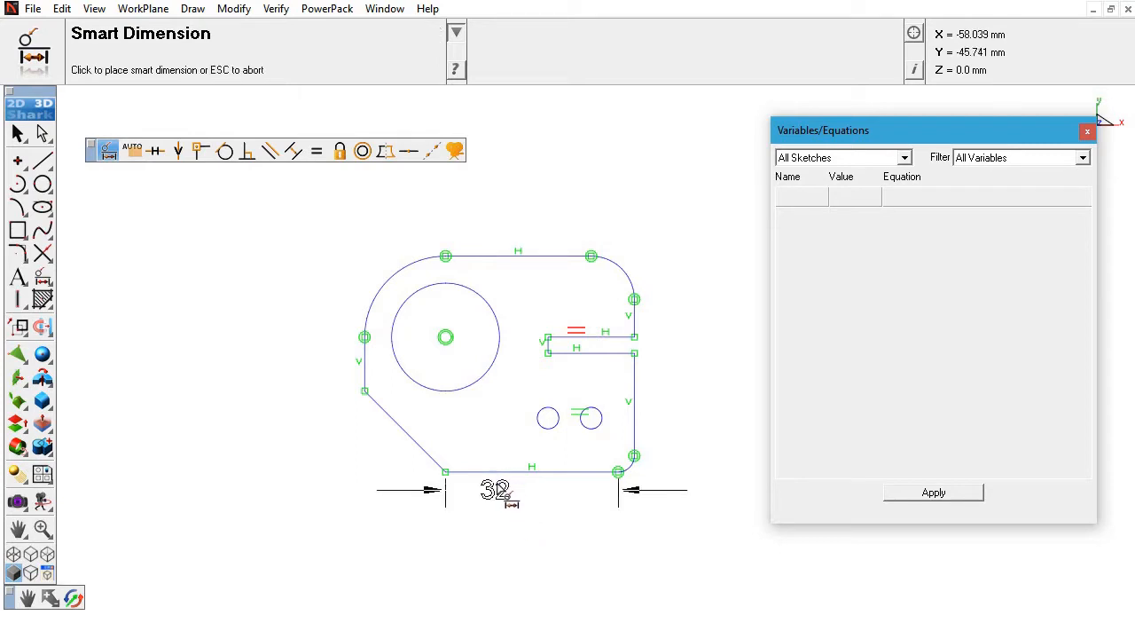
pyautogui.click(533, 544)
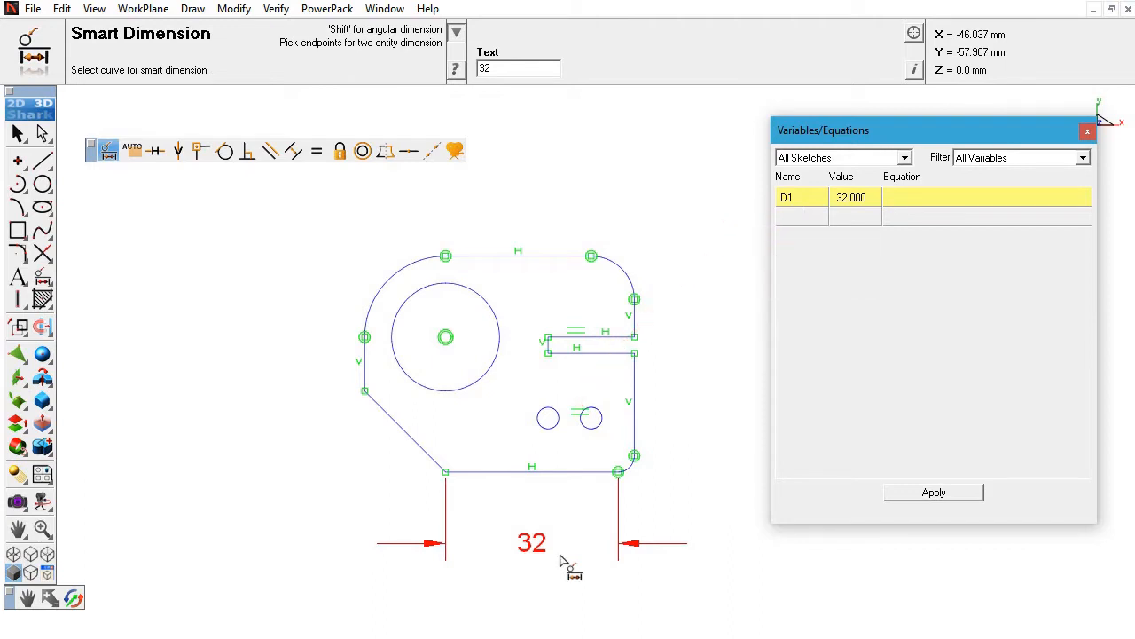
pyautogui.press('Escape')
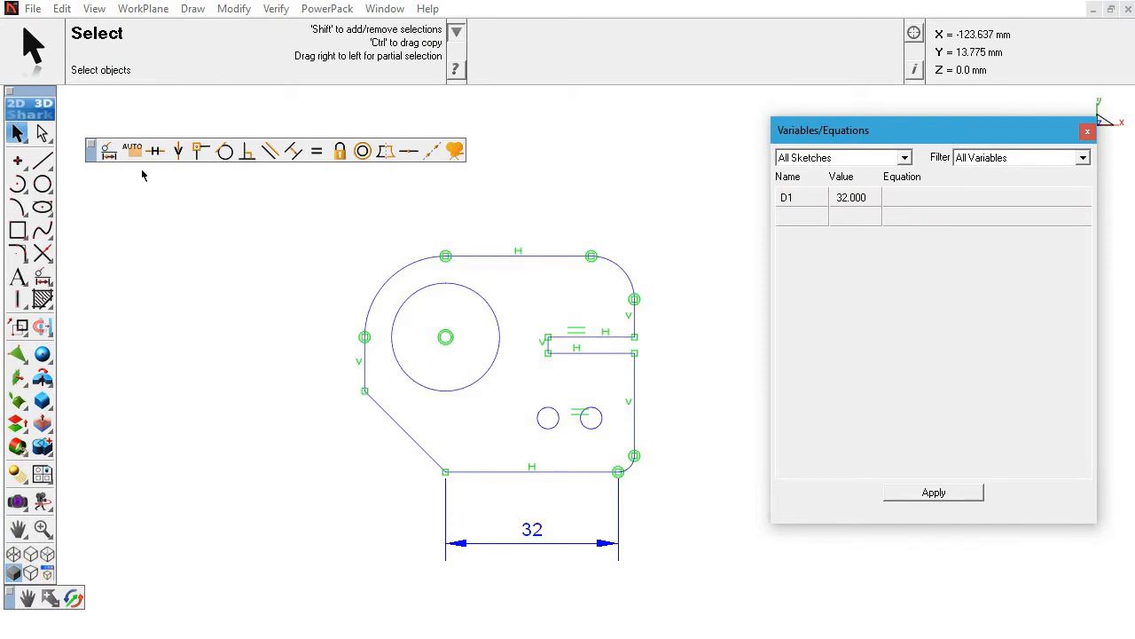
# Step: Add a Smart Dimension to the slot's lower horizontal edge, placed just beneath the slot
pyautogui.click(109, 153)
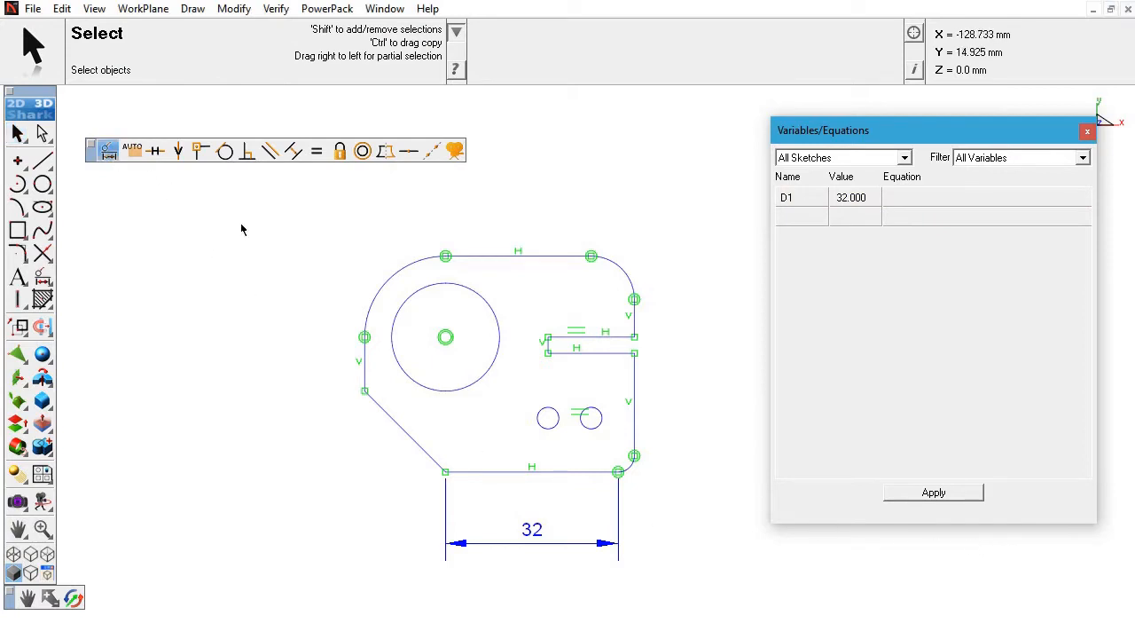
pyautogui.click(590, 356)
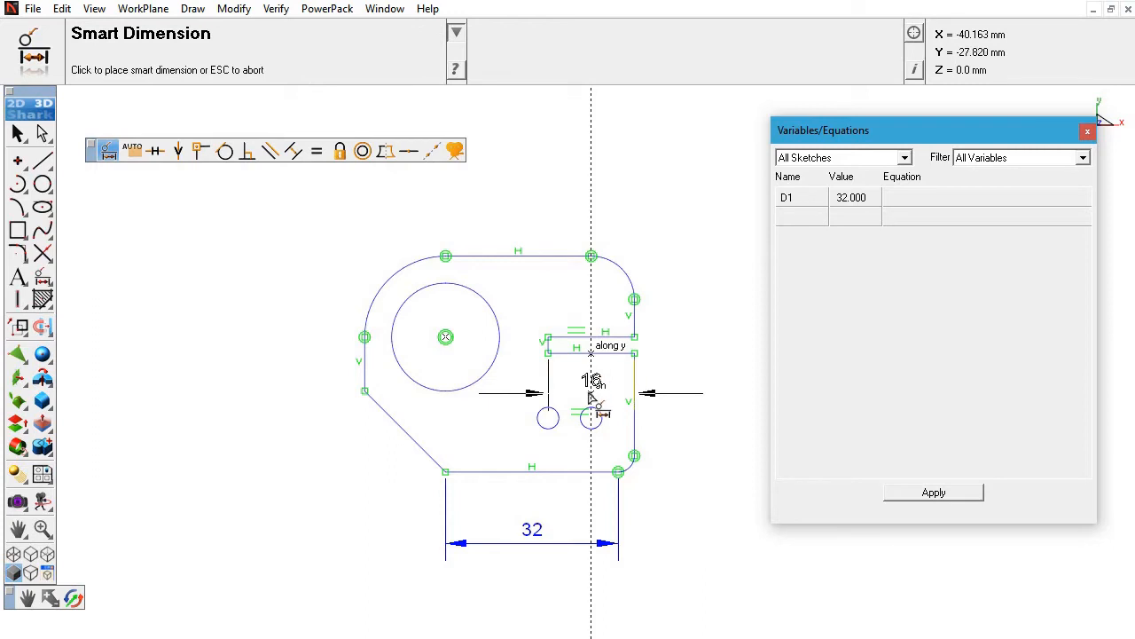
pyautogui.click(588, 376)
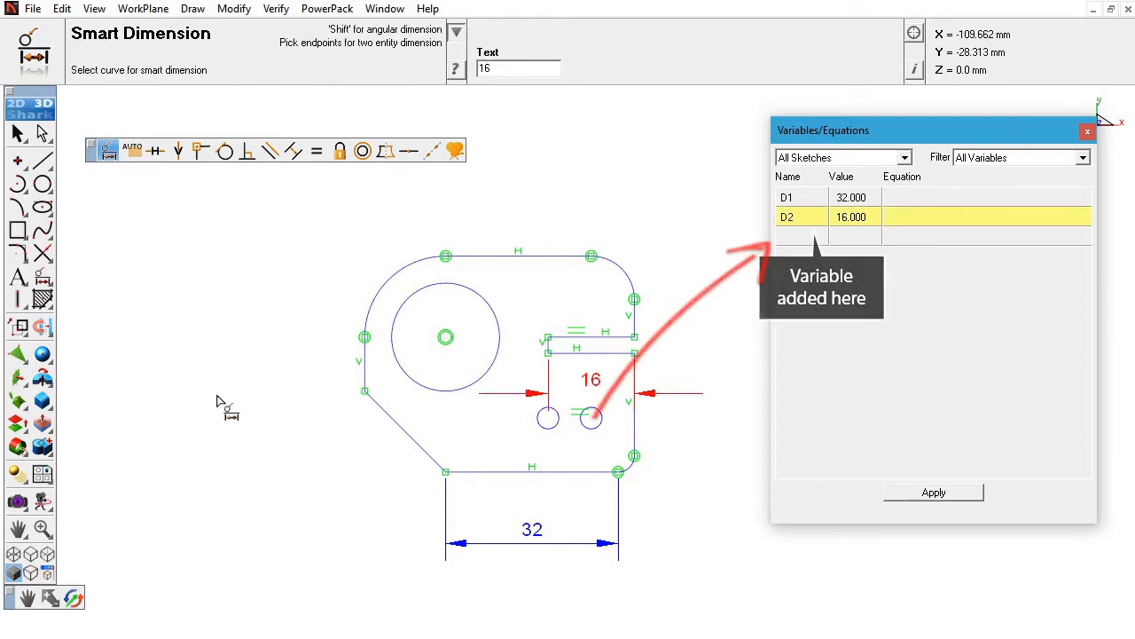
pyautogui.press('Escape')
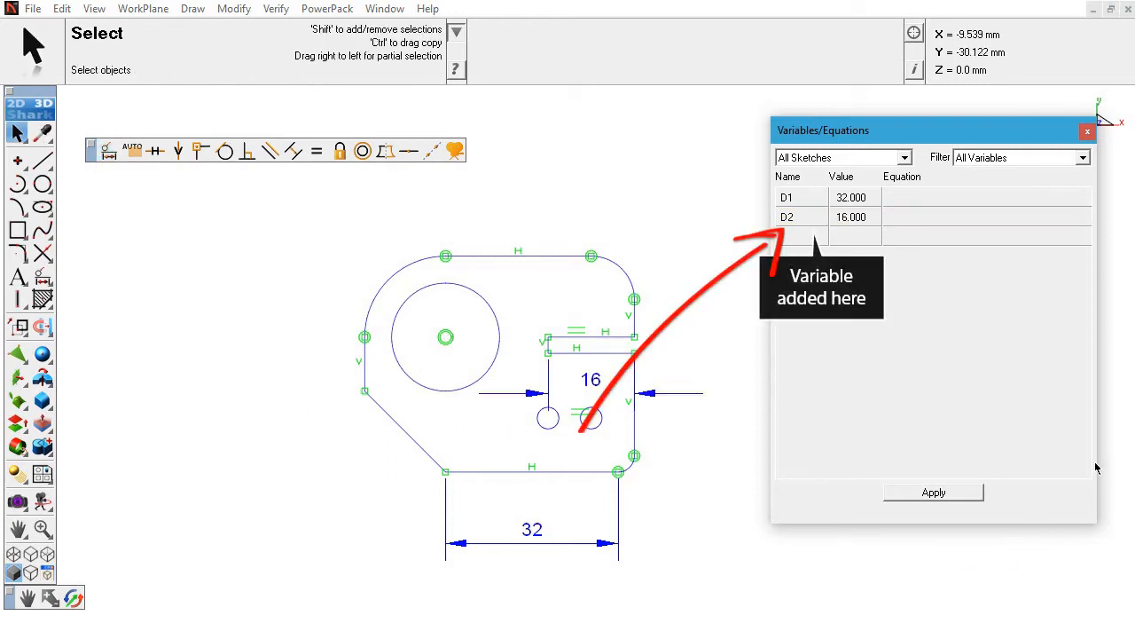
# Step: Add a diameter Smart Dimension to the right-hand small circle, with its text outside the plate's lower-right corner
pyautogui.click(108, 151)
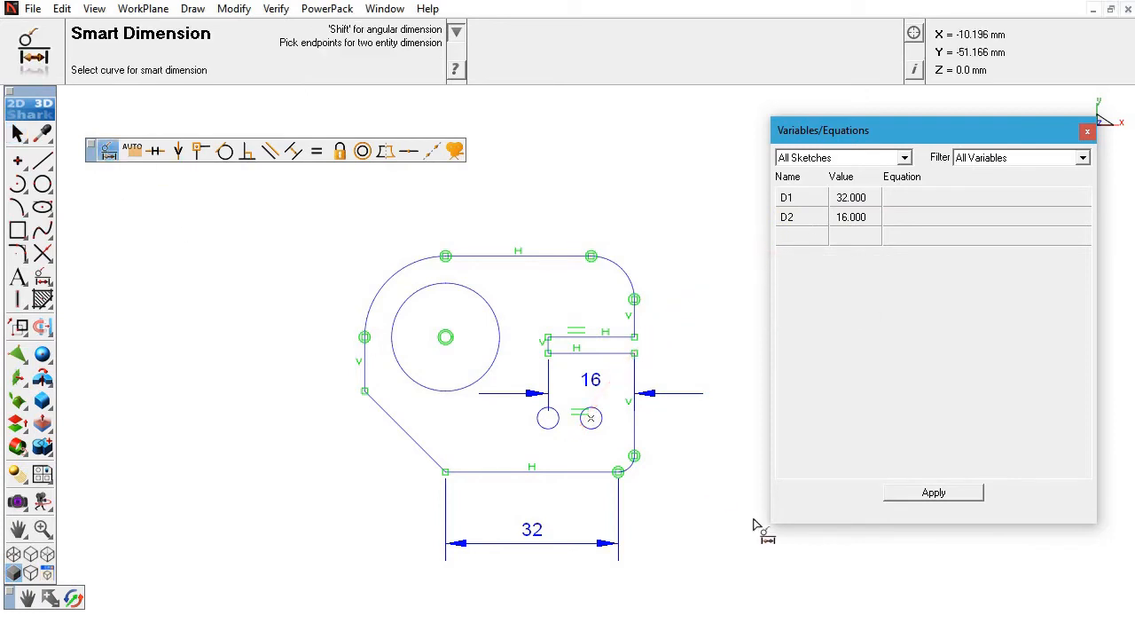
pyautogui.click(600, 427)
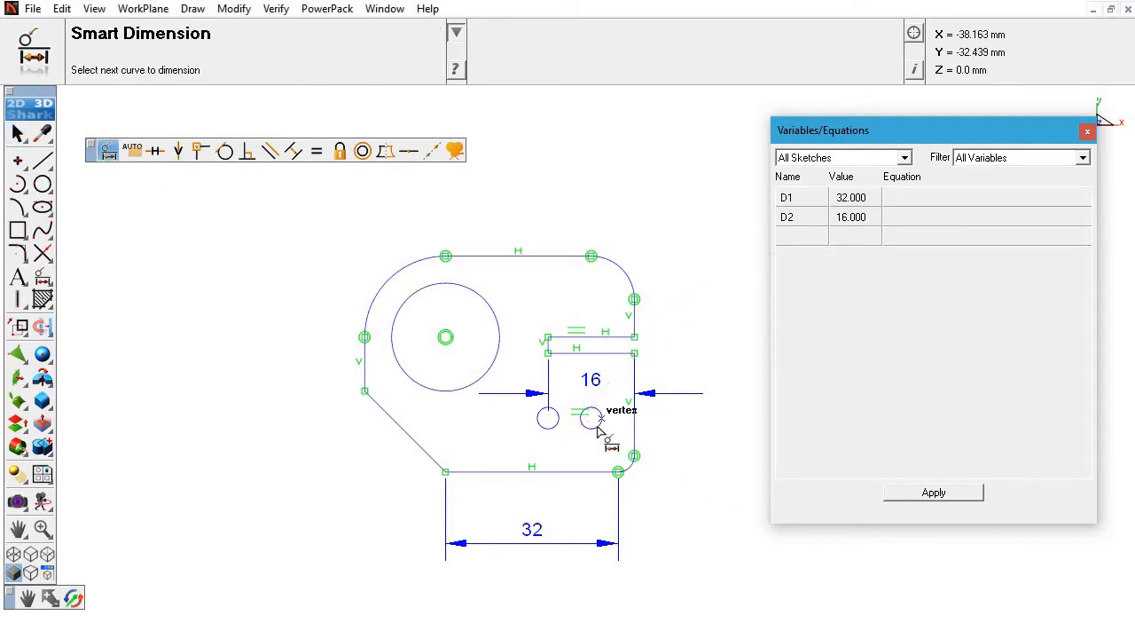
pyautogui.click(673, 472)
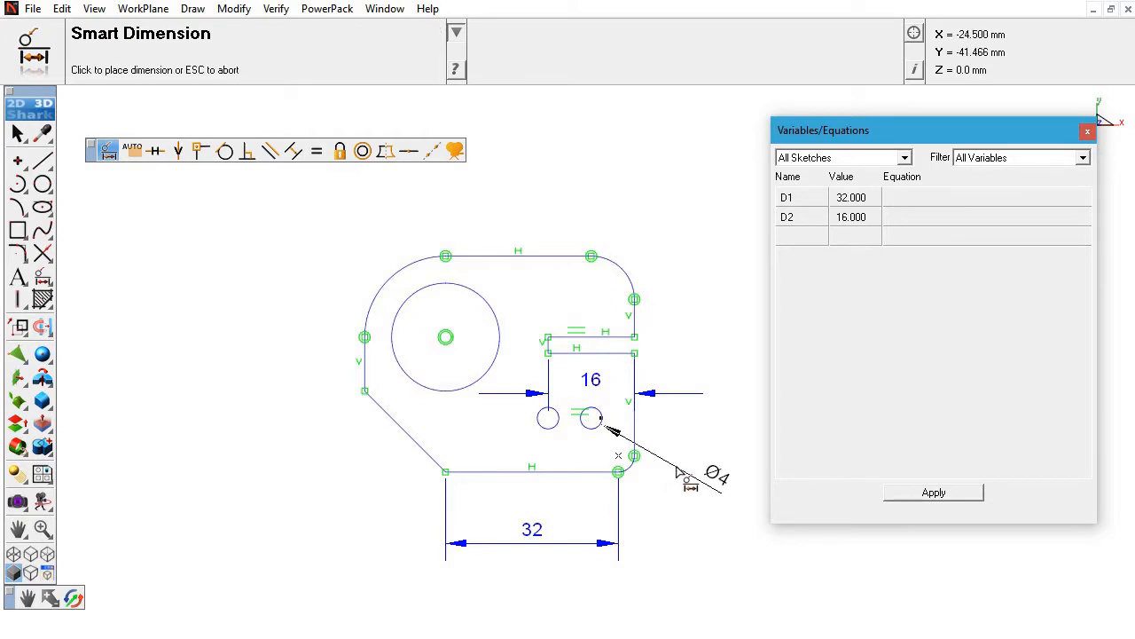
pyautogui.click(683, 476)
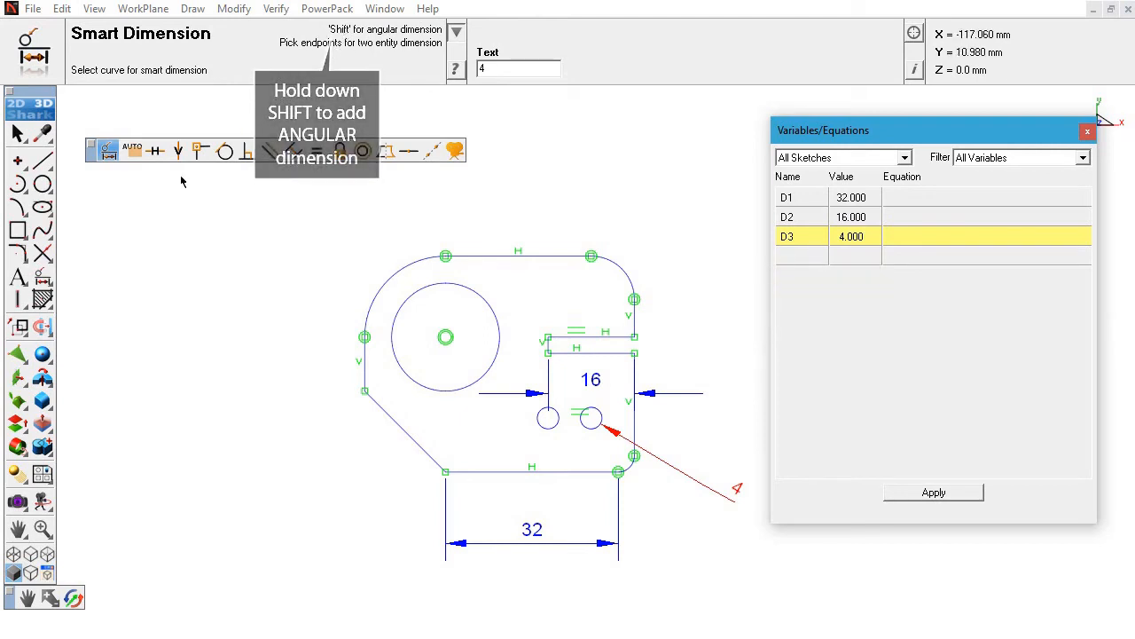
# Step: Add an angular Smart Dimension between the plate's left vertical edge and the adjoining slanted edge
pyautogui.keyDown('shift'); pyautogui.click(365, 365); pyautogui.keyUp('shift')
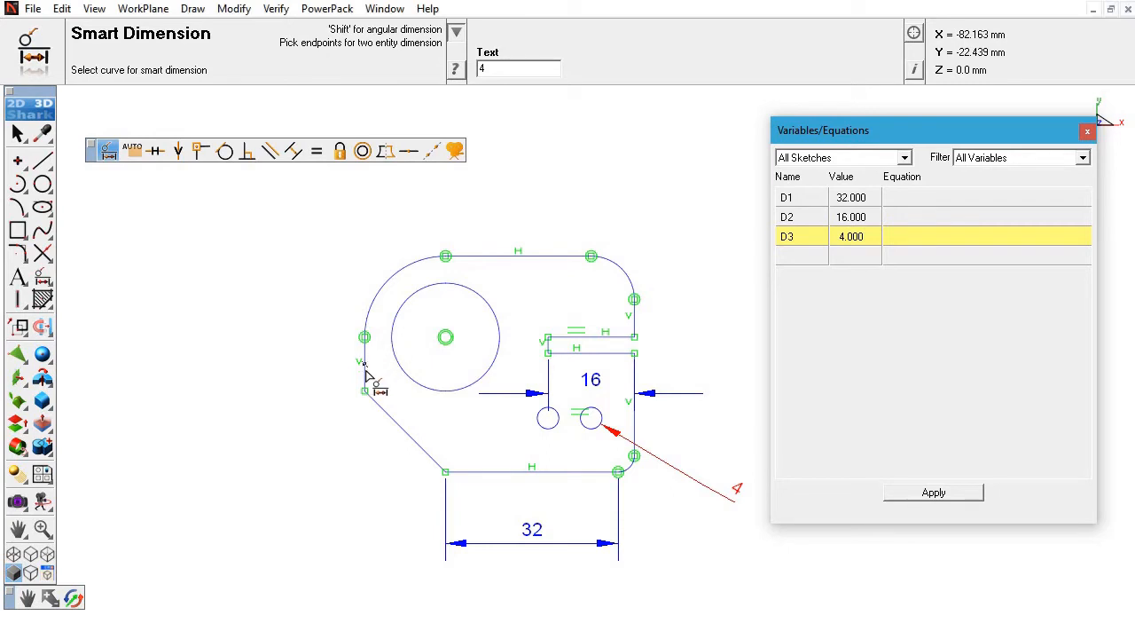
pyautogui.keyDown('shift'); pyautogui.click(408, 438); pyautogui.keyUp('shift')
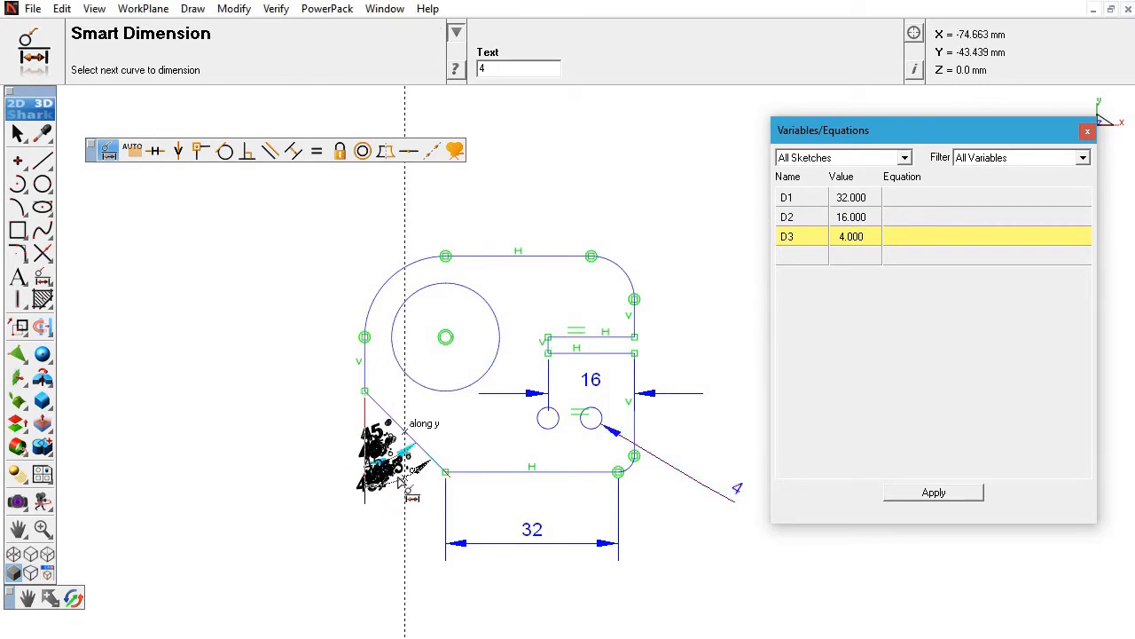
pyautogui.click(401, 481)
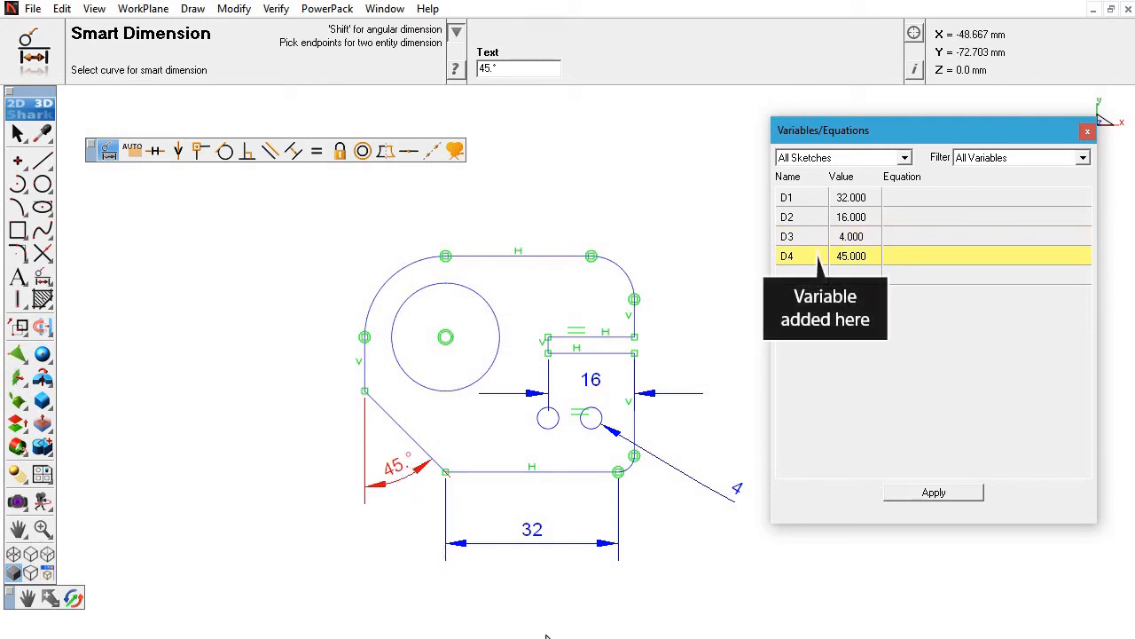
pyautogui.press('Escape')
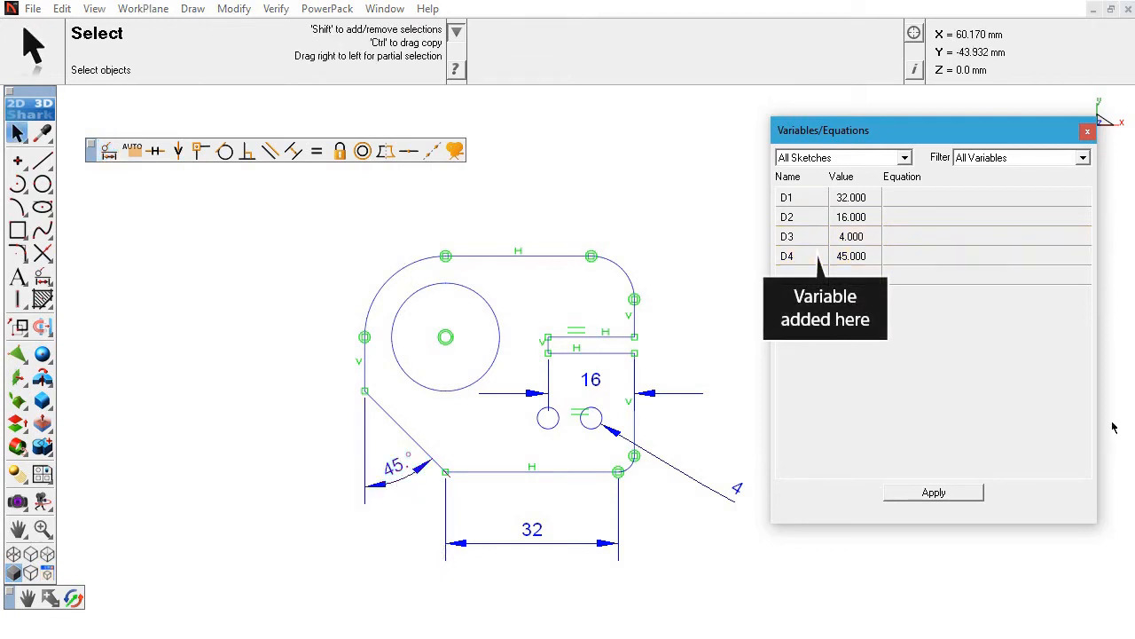
# Step: Set the equation value of D1 to 40 and apply it to the sketch
pyautogui.click(909, 204)
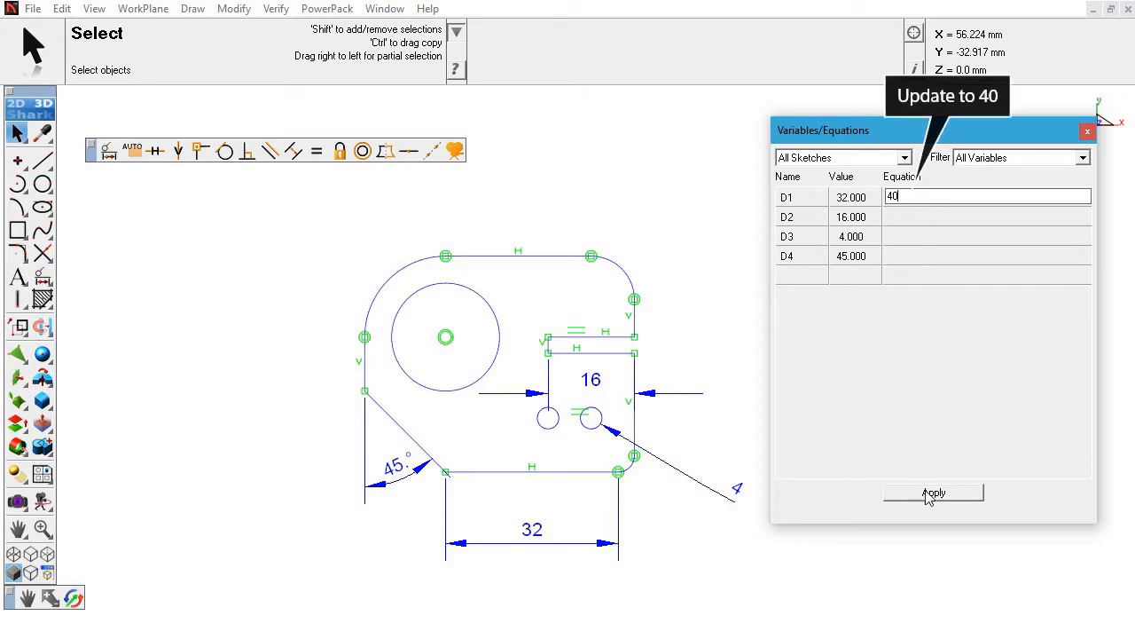
pyautogui.click(930, 493)
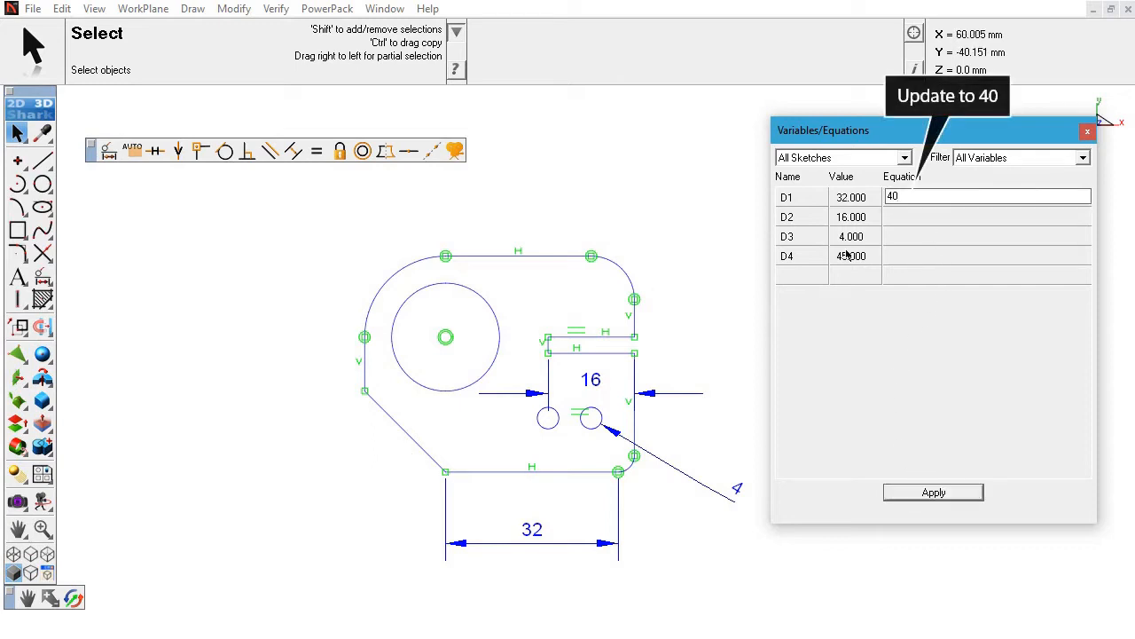
# Step: Apply the pending D1 value of 40, and set the equation of D3 to 5 and apply it to the sketch
pyautogui.click(939, 499)
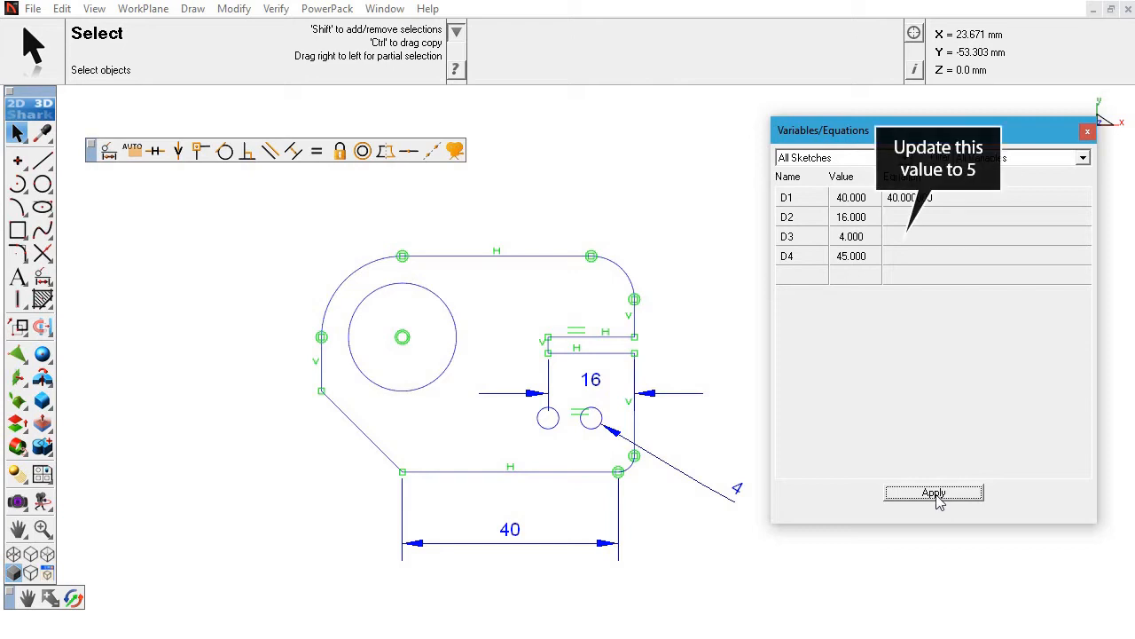
pyautogui.click(910, 238)
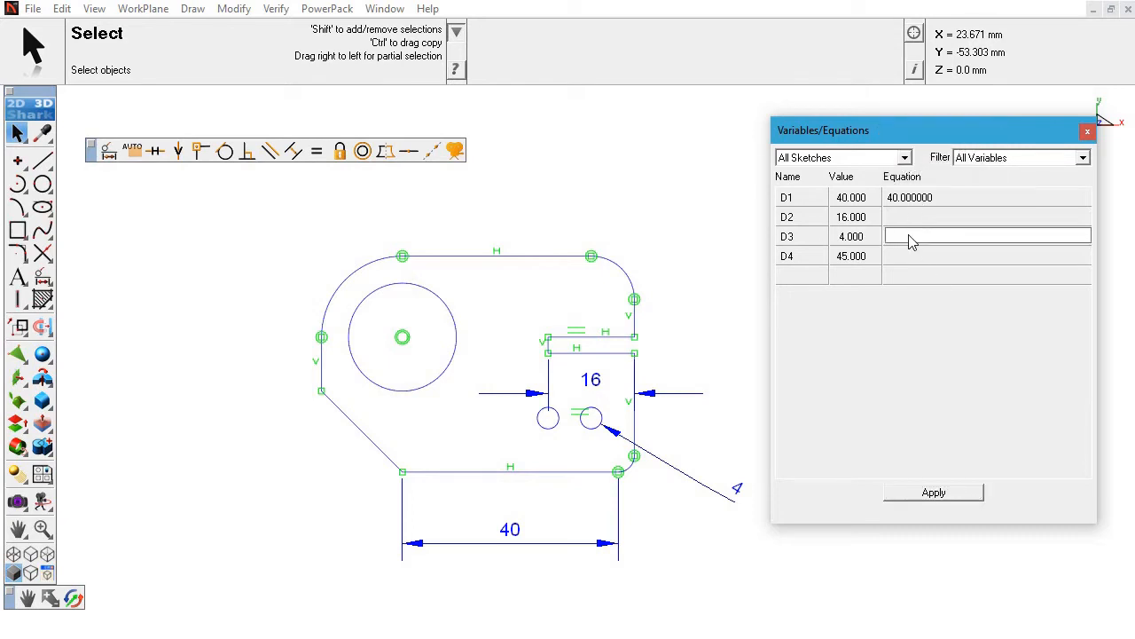
pyautogui.write('5')
pyautogui.click(936, 494)
pyautogui.click(938, 500)
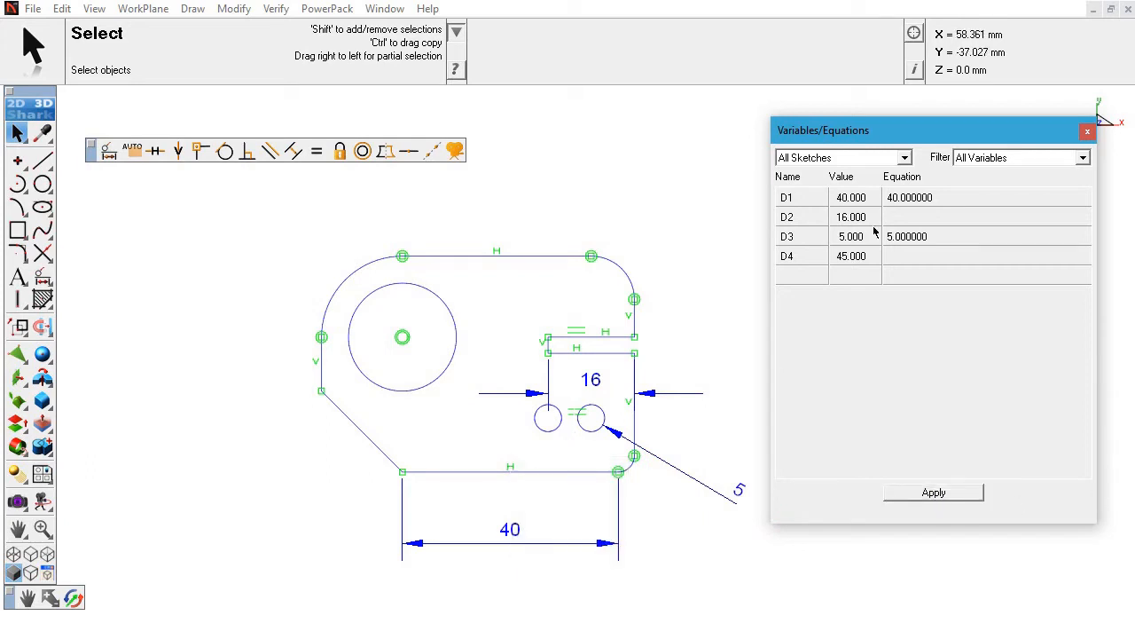
# Step: Set the equation of D1 to 32 and apply it to the sketch
pyautogui.click(952, 197)
pyautogui.moveTo(951, 197); pyautogui.dragTo(888, 200)
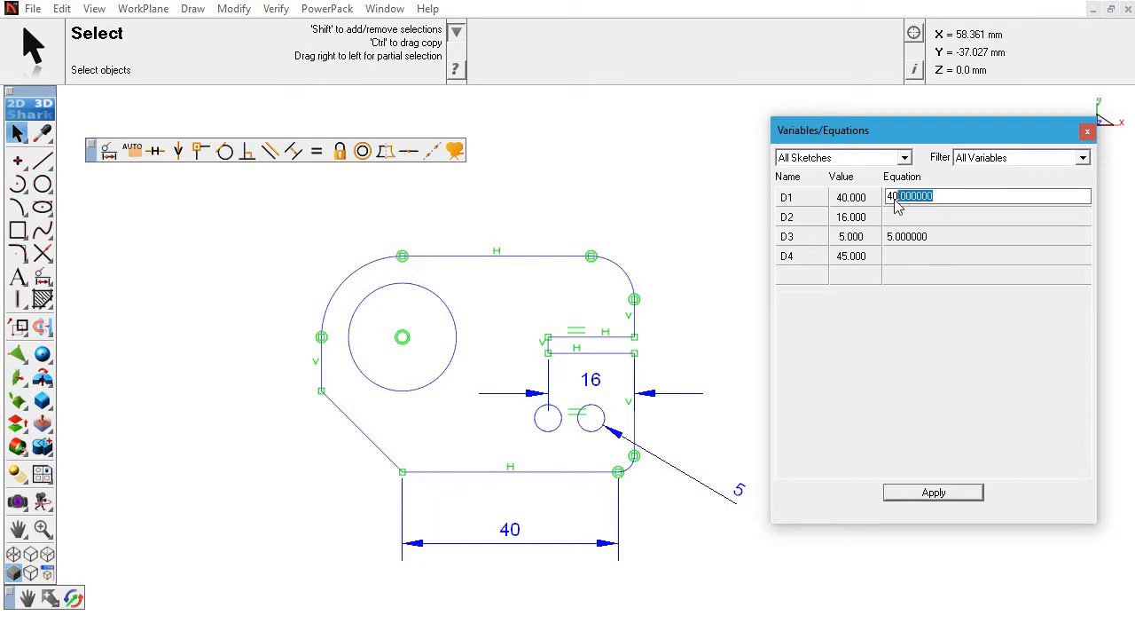
pyautogui.write('32')
pyautogui.click(954, 499)
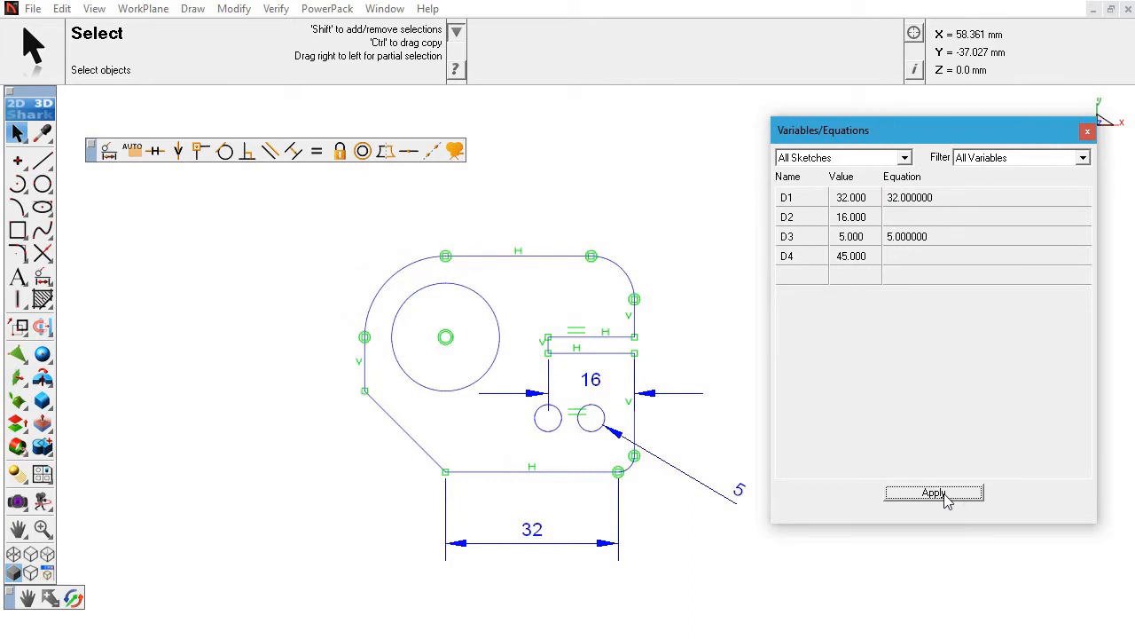
# Step: Link the slot length D2 to the plate width with the equation D1/2, and apply it
pyautogui.doubleClick(902, 220)
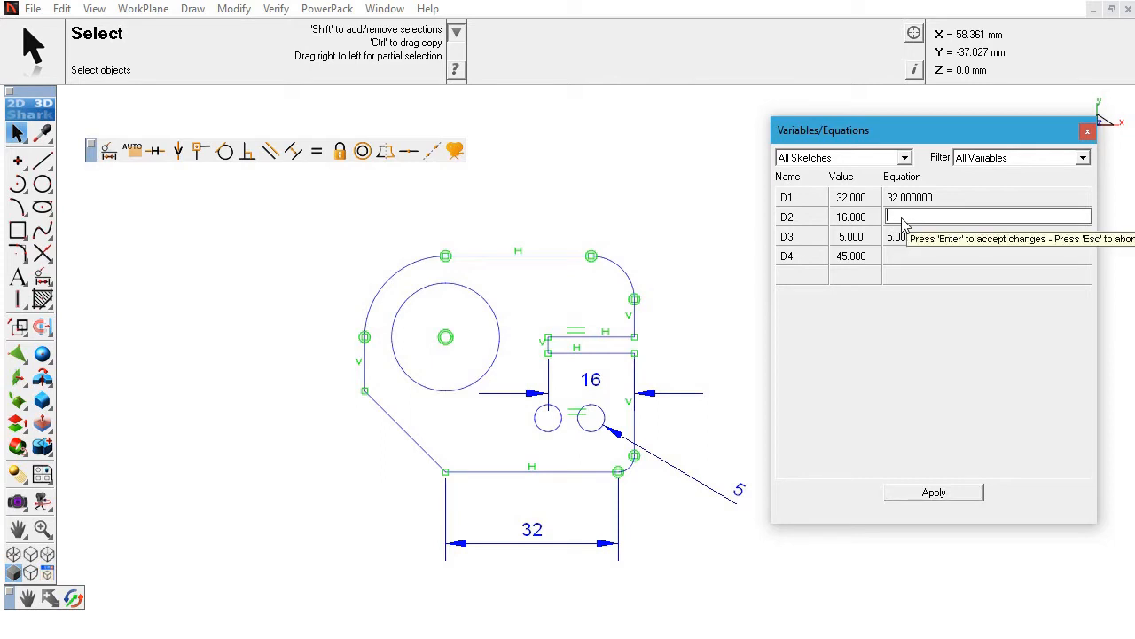
pyautogui.write('D1/2')
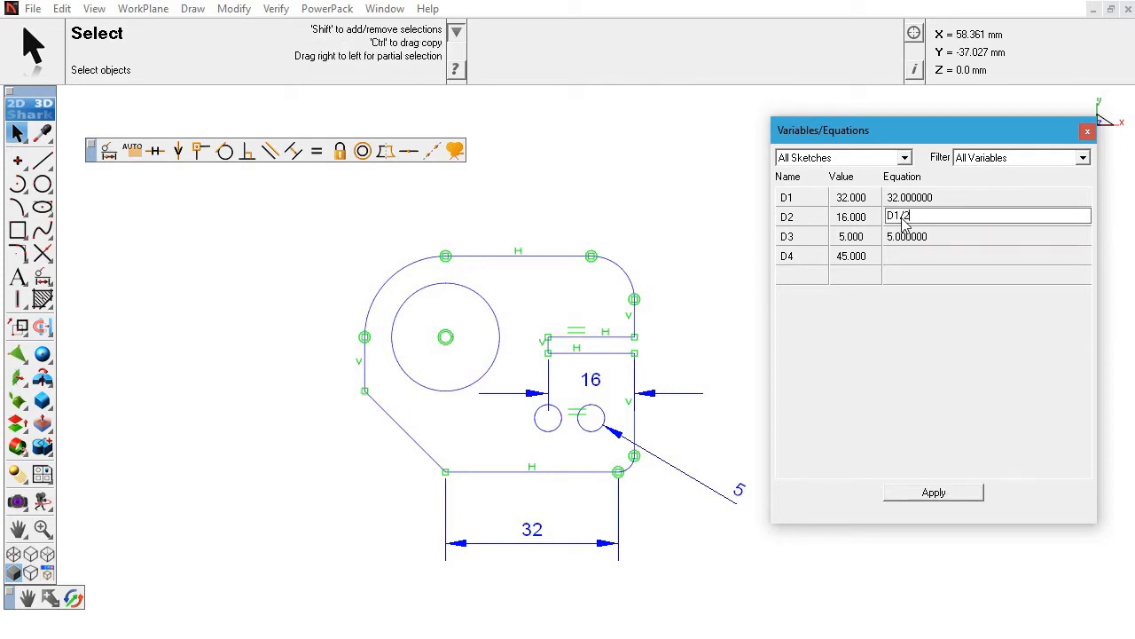
pyautogui.click(961, 499)
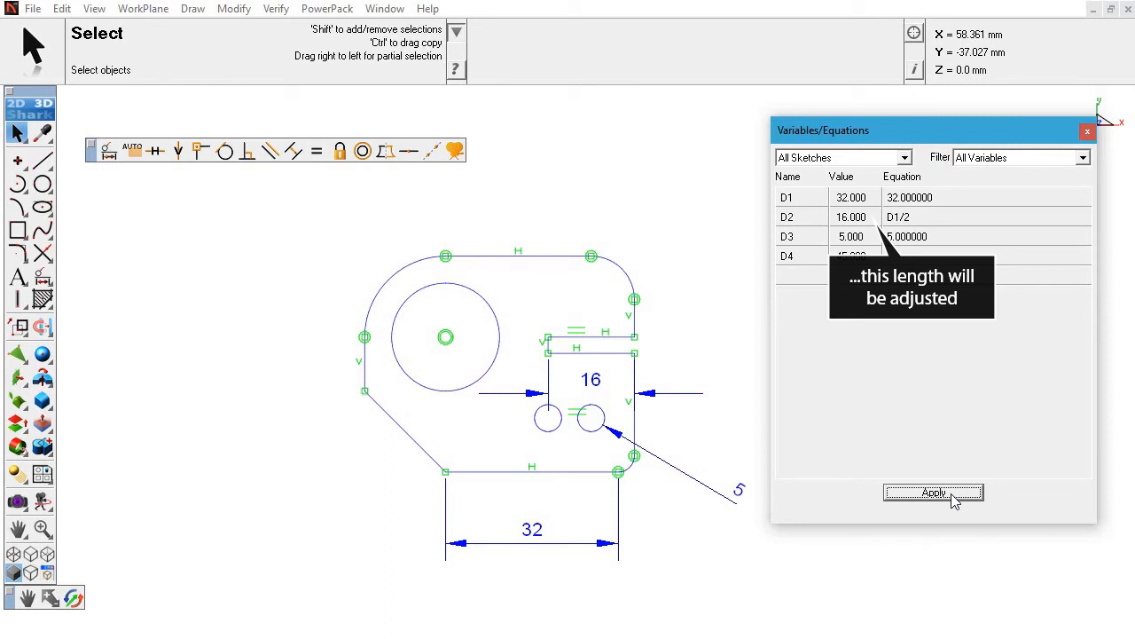
# Step: Set the equation of D1 to 40 and apply it, so the linked D2 dimension is recalculated
pyautogui.click(945, 197)
pyautogui.moveTo(948, 200); pyautogui.dragTo(885, 202)
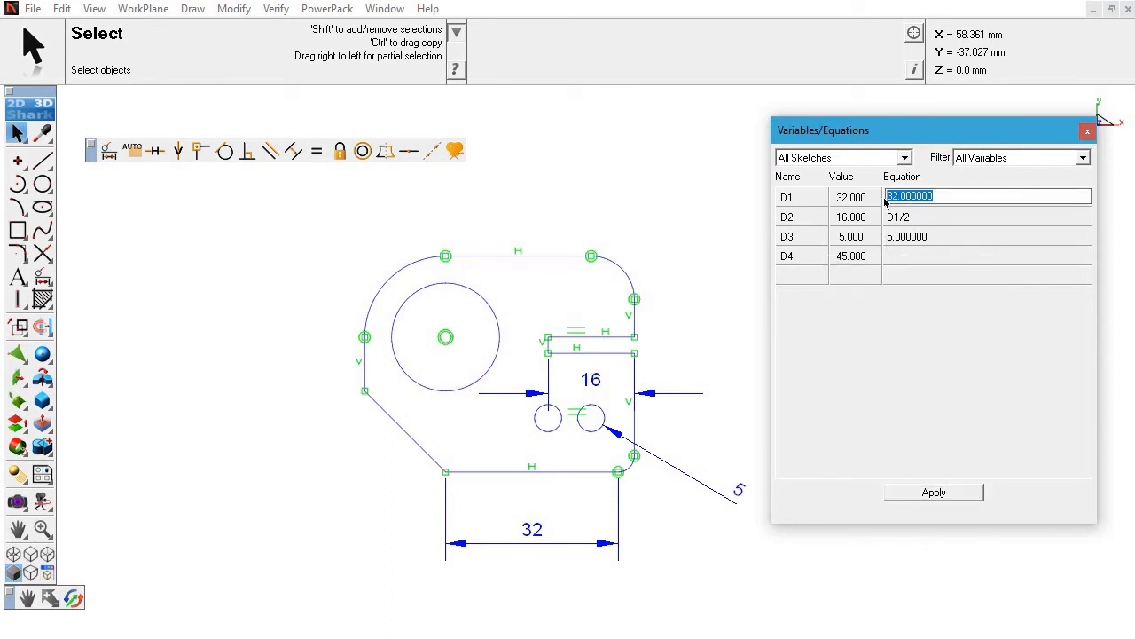
pyautogui.write('40')
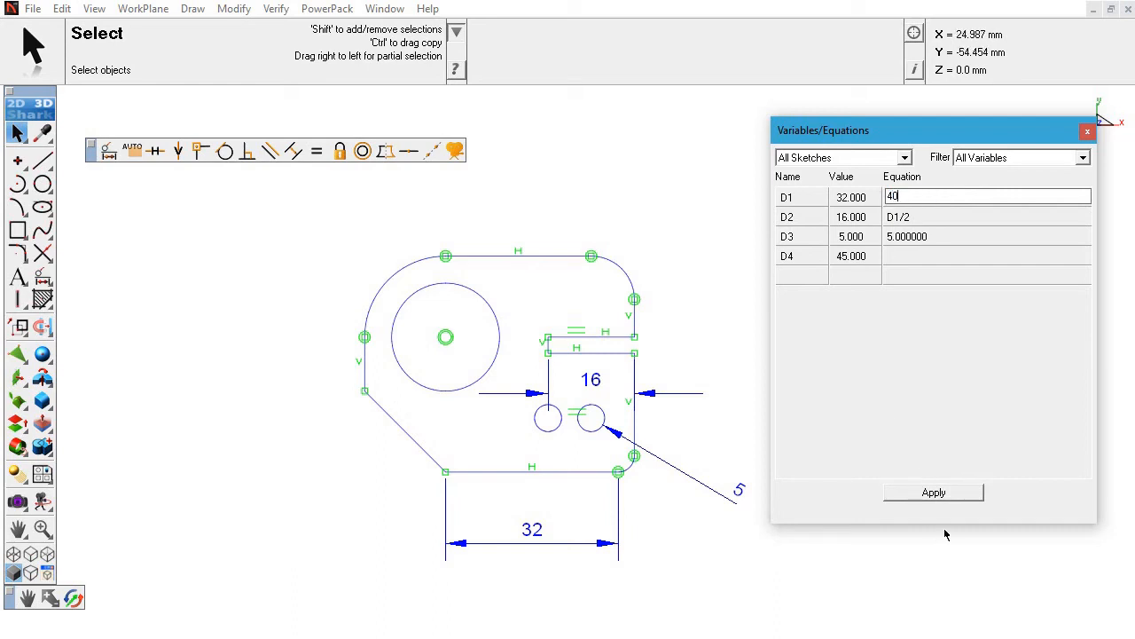
pyautogui.click(946, 497)
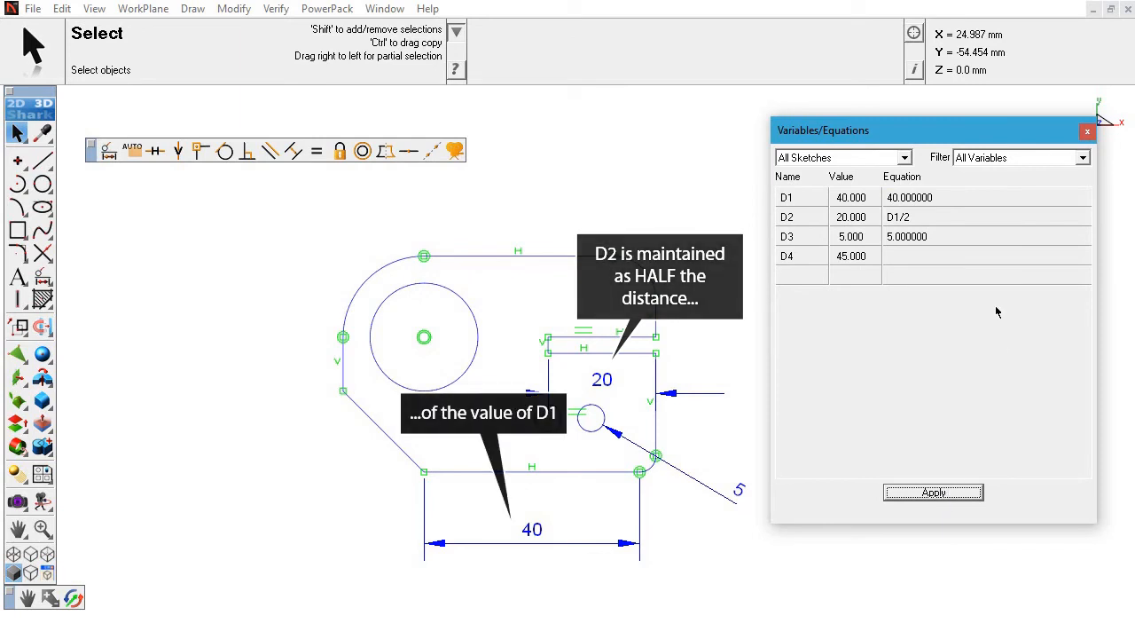
# Step: Set the equation of D1 to 50 and apply it to the linked sketch
pyautogui.click(949, 204)
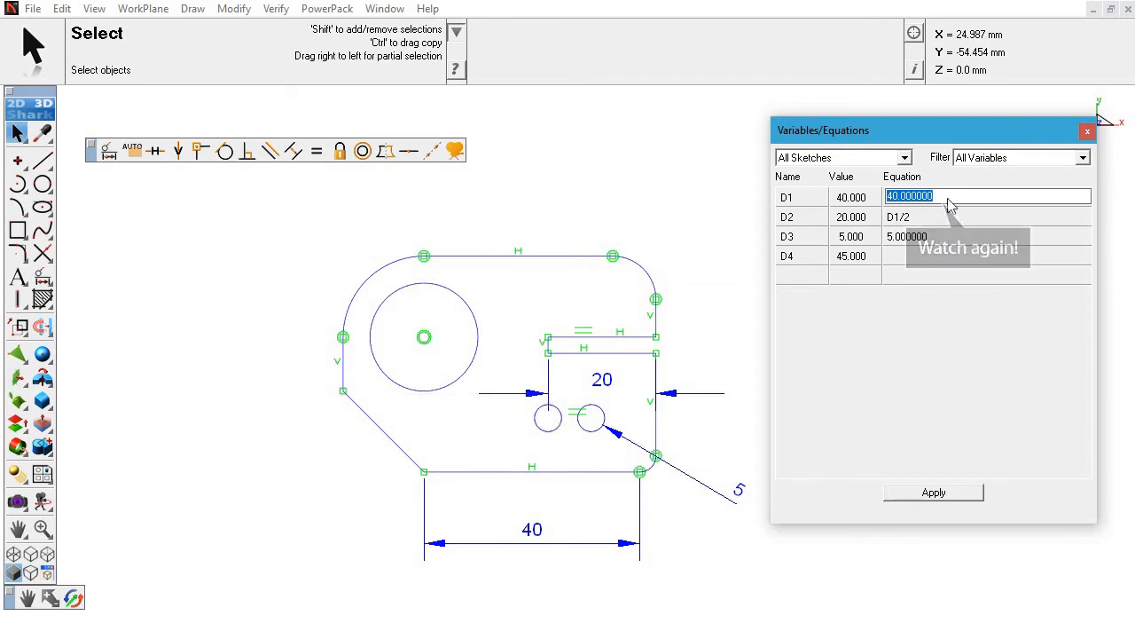
pyautogui.write('50')
pyautogui.click(920, 493)
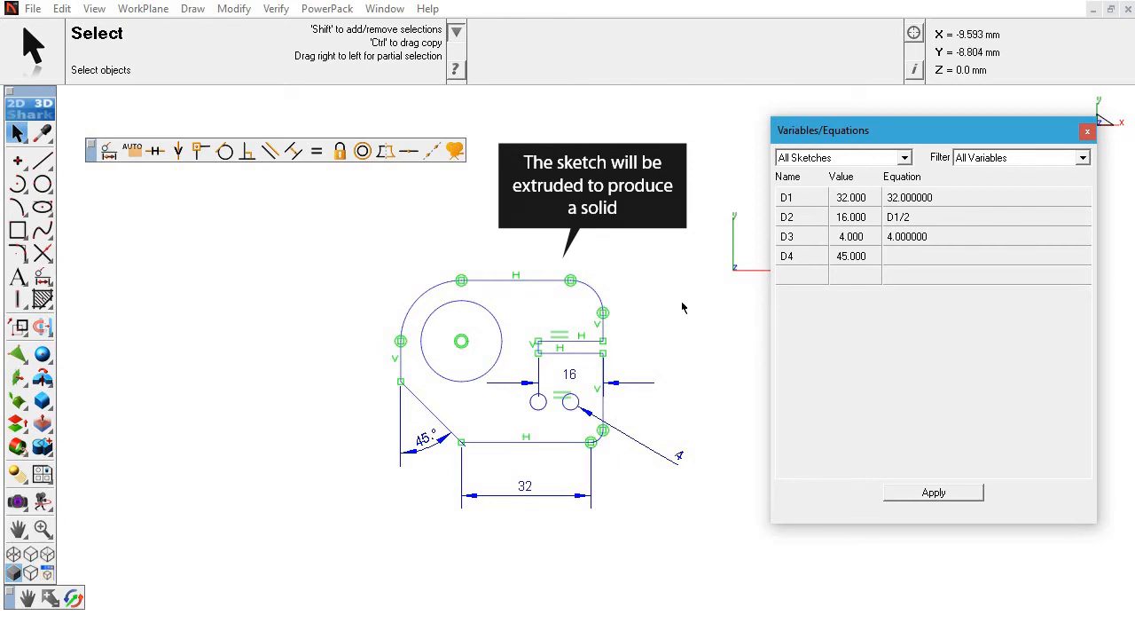
# Step: Switch the drawing to the Isometric view
pyautogui.rightClick(644, 186)
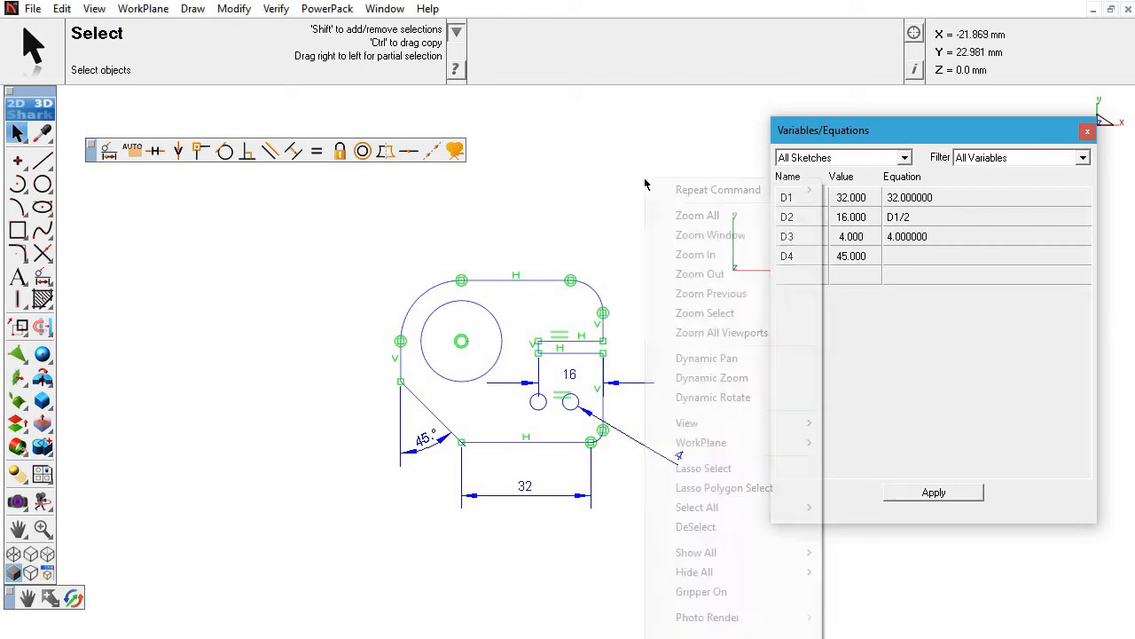
pyautogui.moveTo(766, 427)
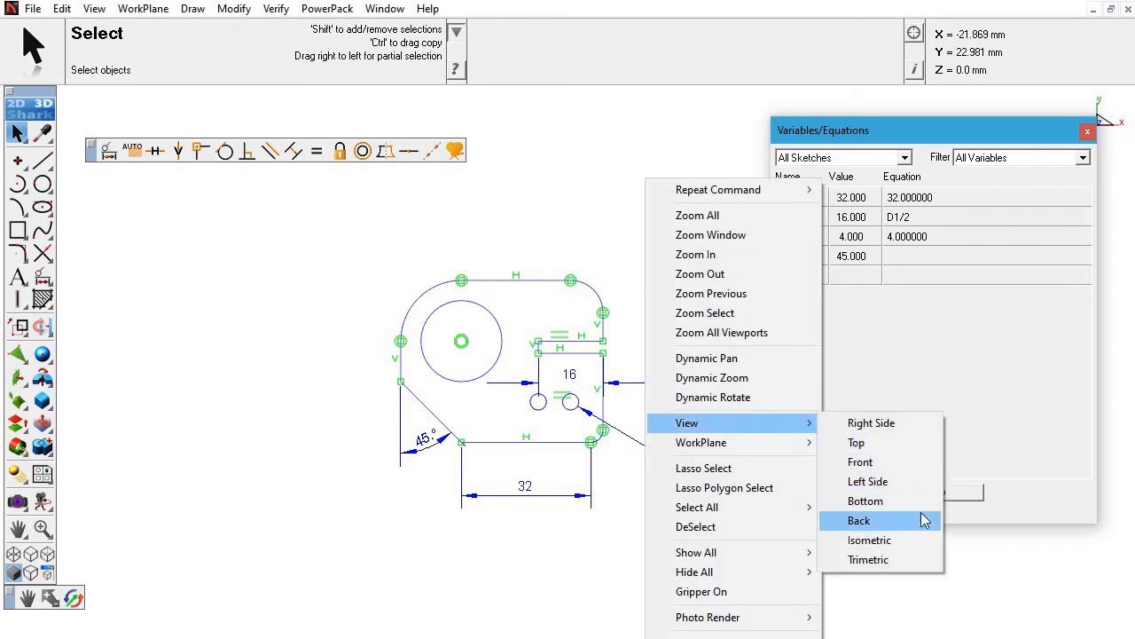
pyautogui.click(920, 539)
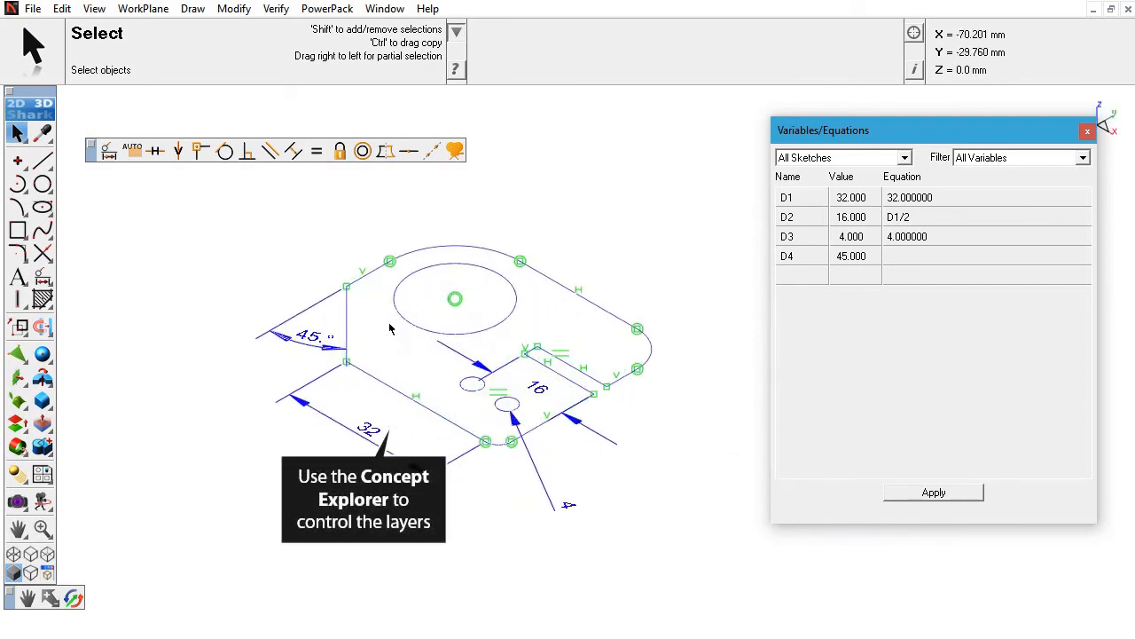
# Step: Make Model the active layer in the Concept Explorer and hide the Constraints and Dimension layers
pyautogui.moveTo(806, 634); pyautogui.dragTo(830, 353)
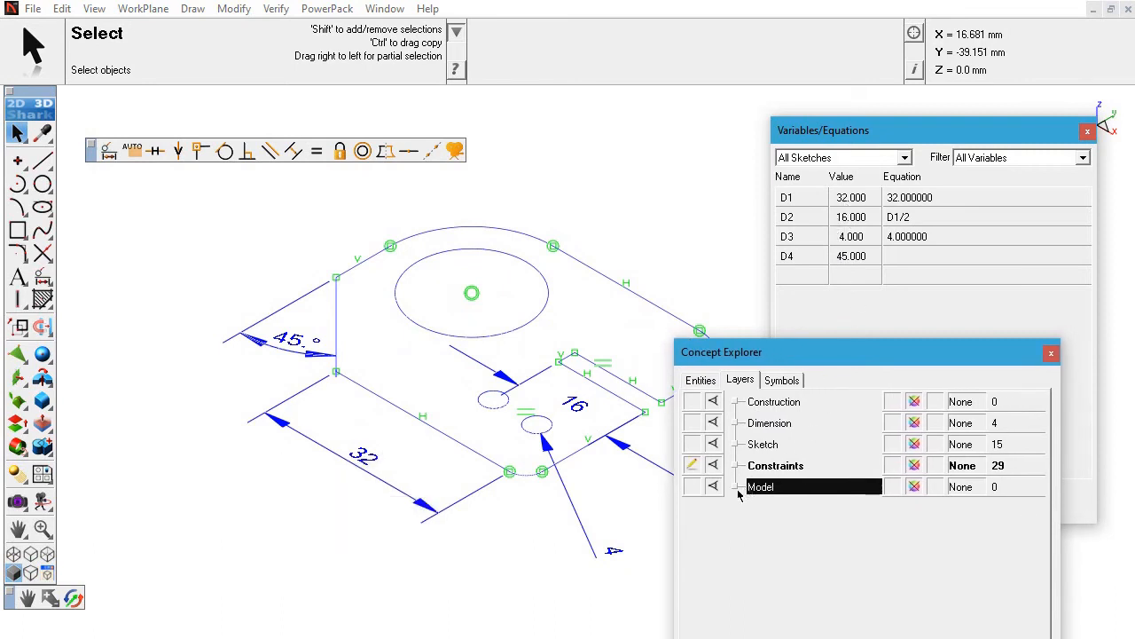
pyautogui.click(693, 489)
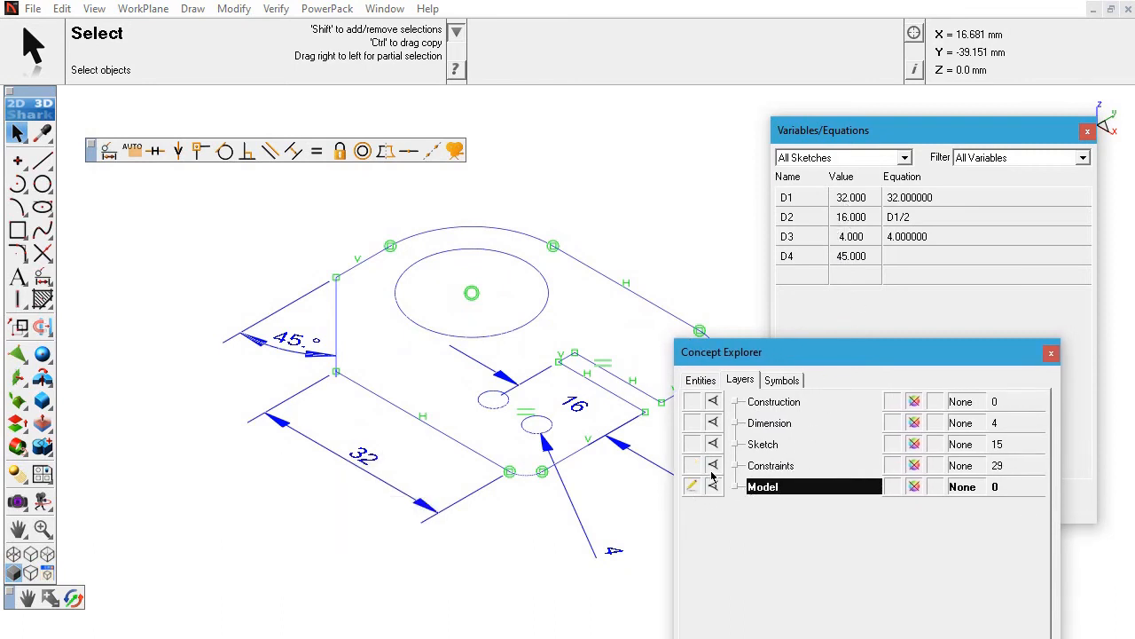
pyautogui.click(714, 467)
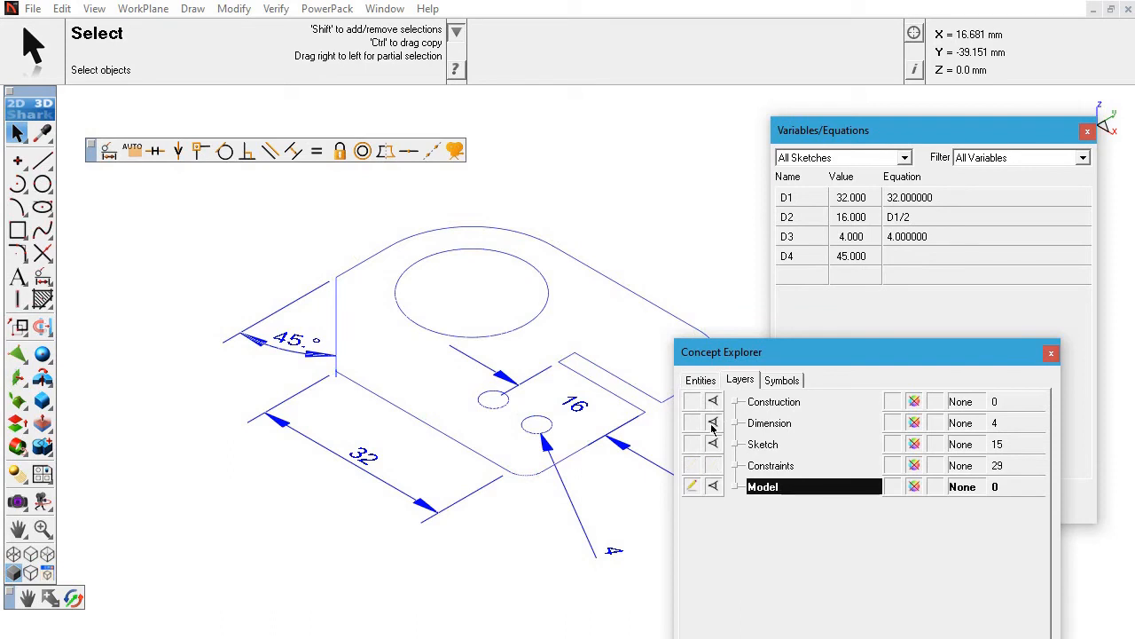
pyautogui.click(714, 423)
pyautogui.moveTo(744, 353); pyautogui.dragTo(851, 353)
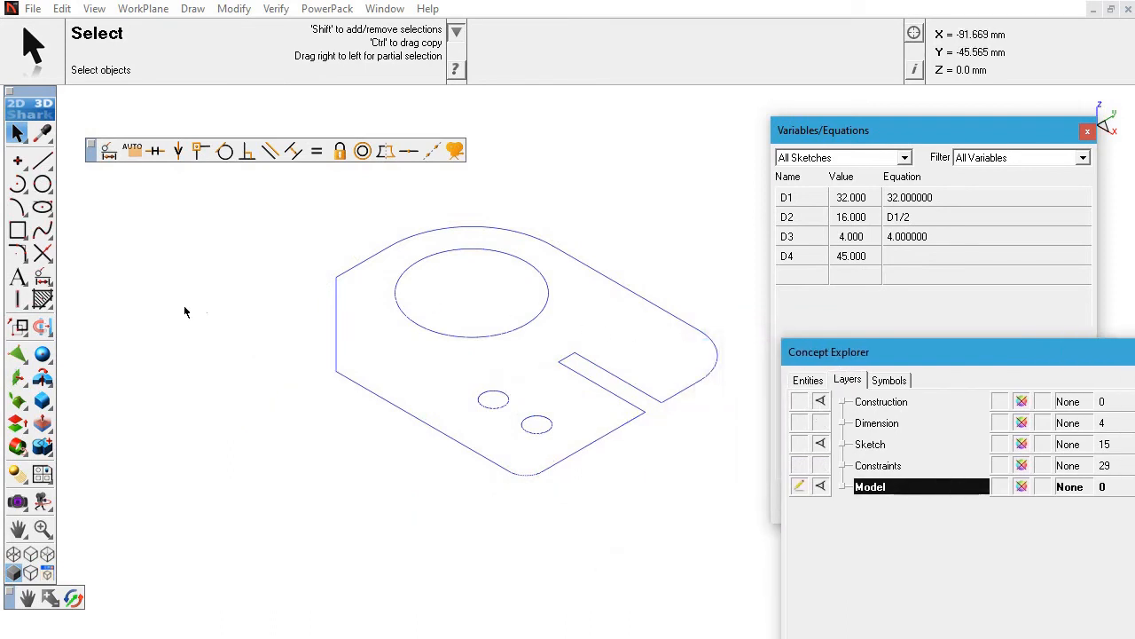
# Step: Extrude the whole plate profile with its holes into a solid, using a dZ and Distance of 15 mm
pyautogui.click(43, 379)
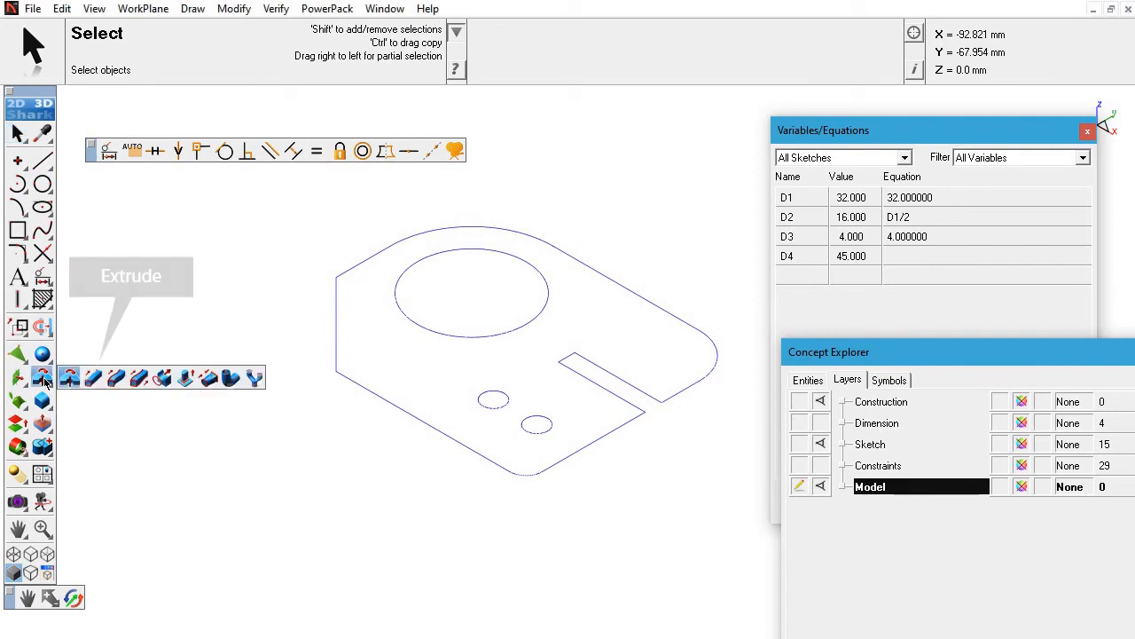
pyautogui.click(93, 379)
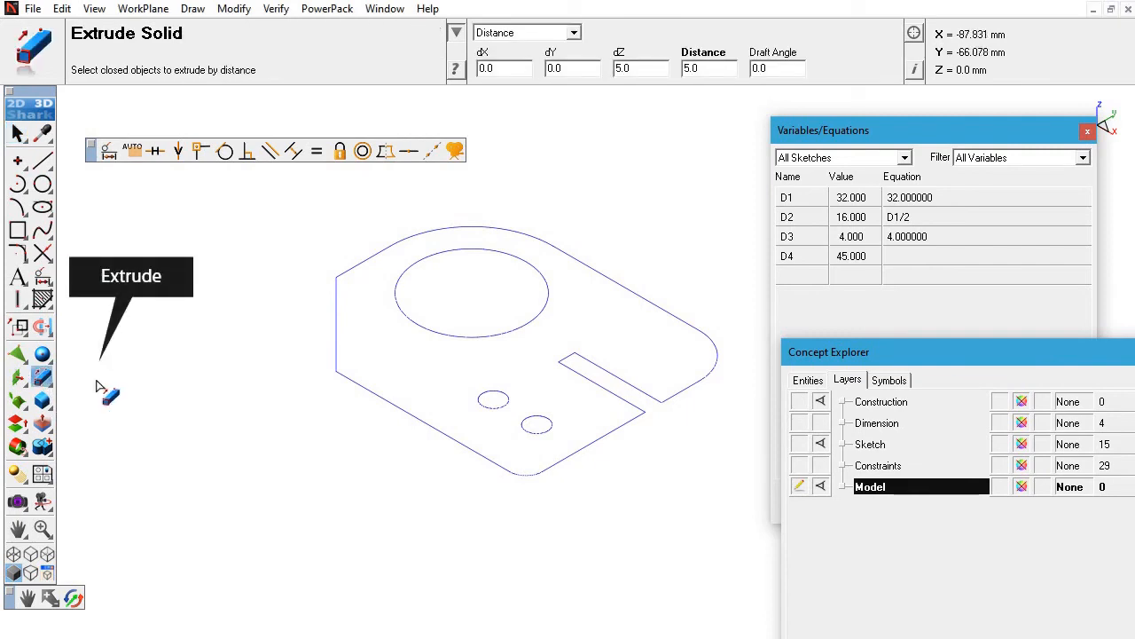
pyautogui.write('15')
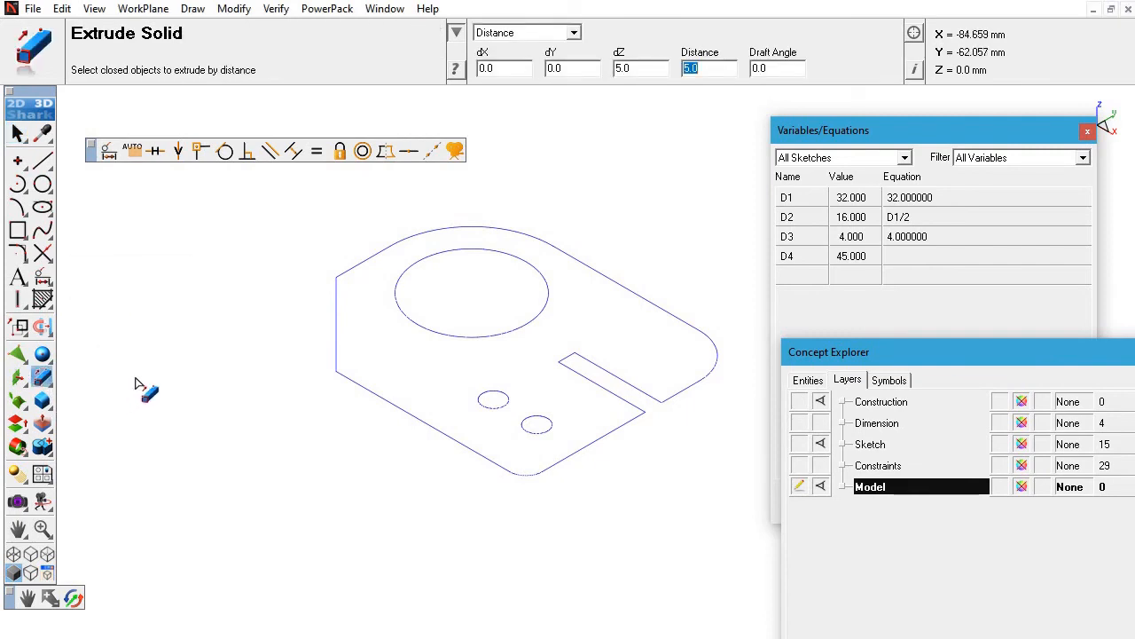
pyautogui.press('Tab')
pyautogui.press('Return')
pyautogui.press('Tab')
pyautogui.press('Tab')
pyautogui.press('Tab')
pyautogui.write('1')
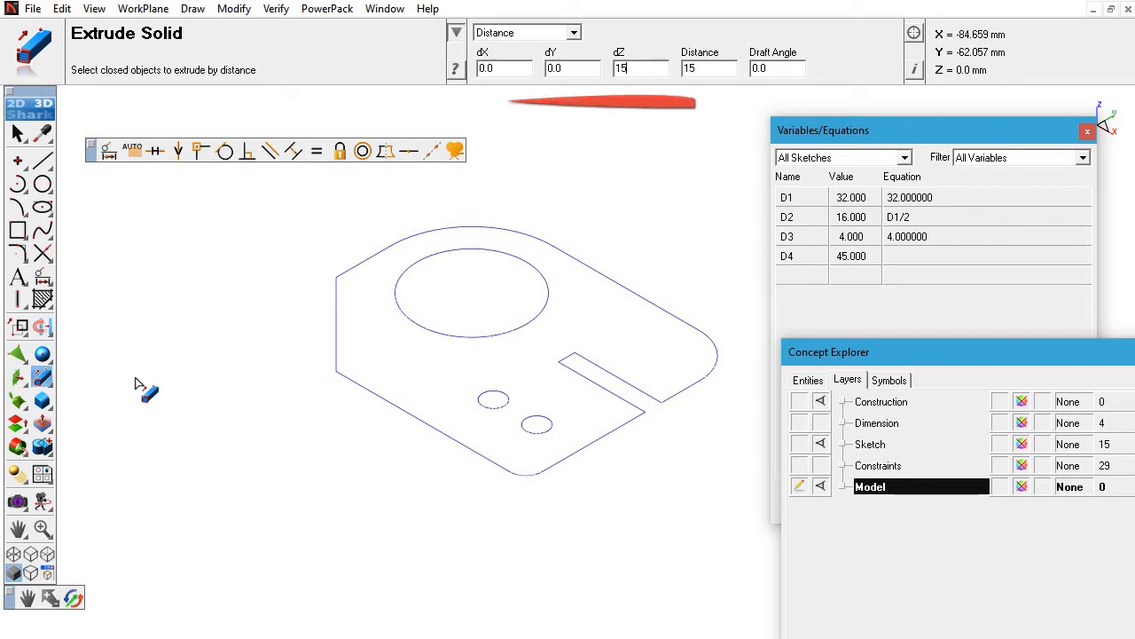
pyautogui.moveTo(298, 522)
pyautogui.mouseDown()
pyautogui.moveTo(346, 424)
pyautogui.moveTo(545, 266)
pyautogui.moveTo(736, 212)
pyautogui.mouseUp()
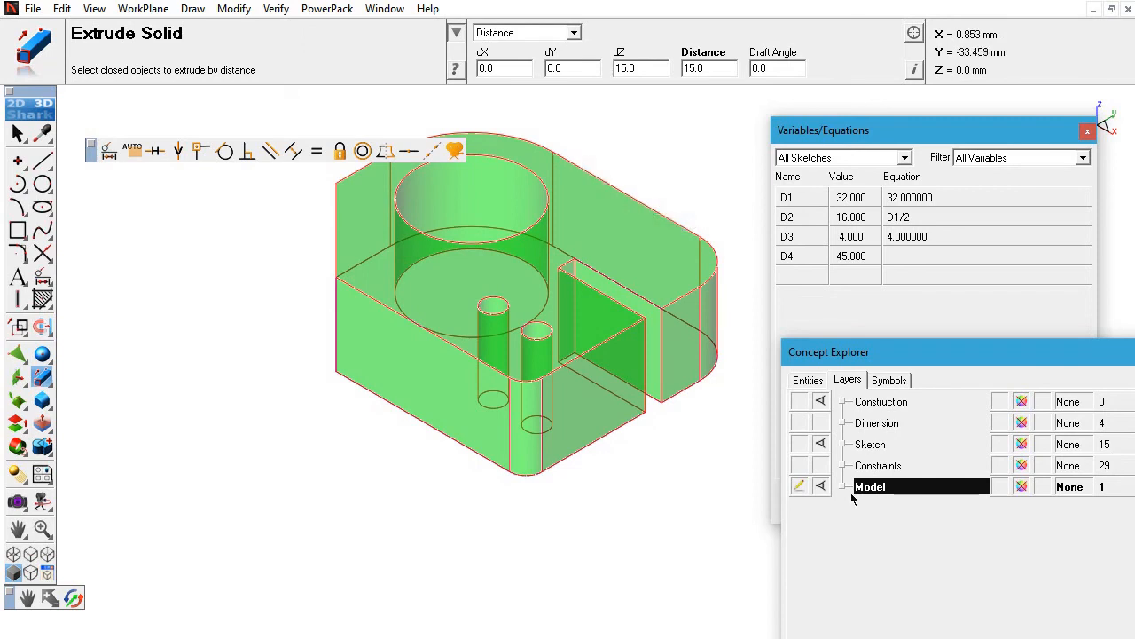
# Step: Show the Constraints and Dimension layers again
pyautogui.click(820, 465)
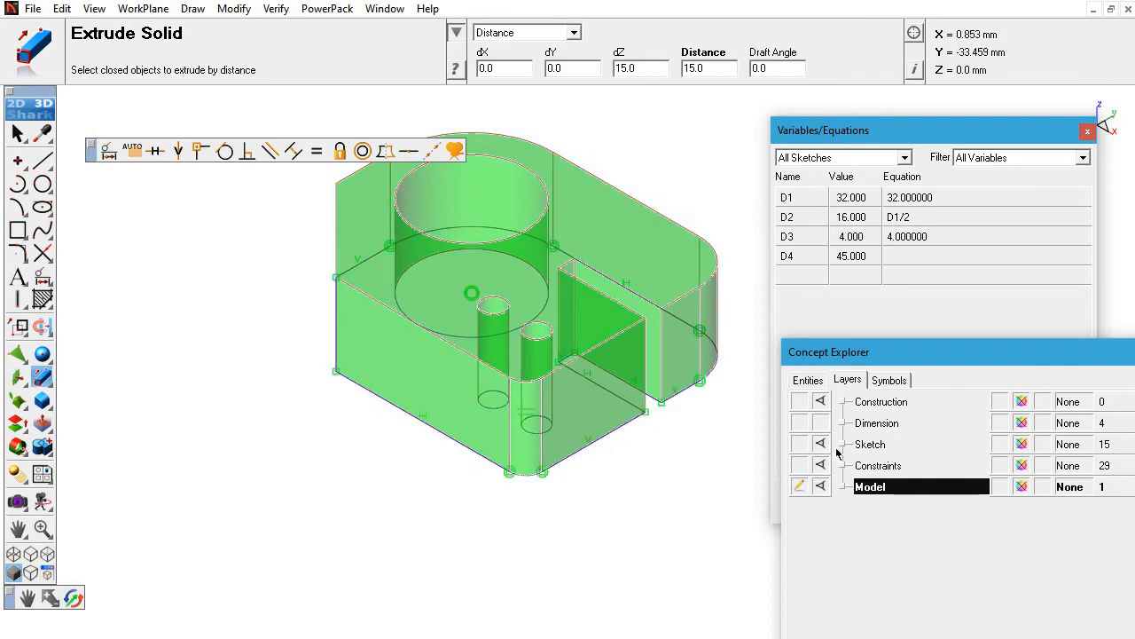
pyautogui.click(822, 423)
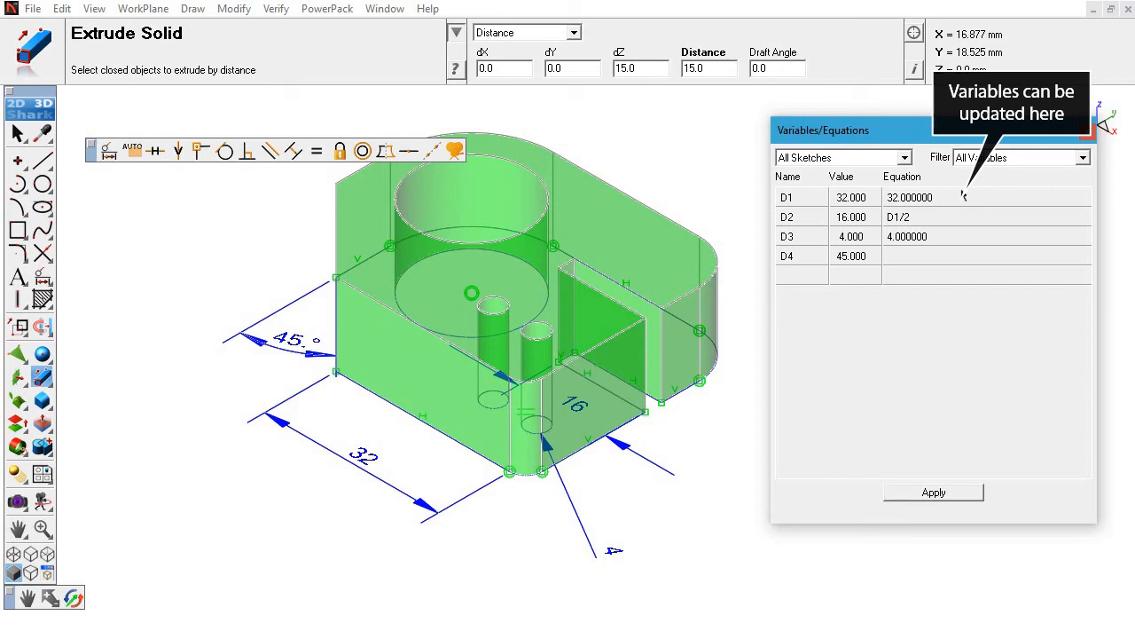
# Step: Set the equations of D1 to 50 and D3 to 3, and apply them to the extruded plate
pyautogui.click(956, 200)
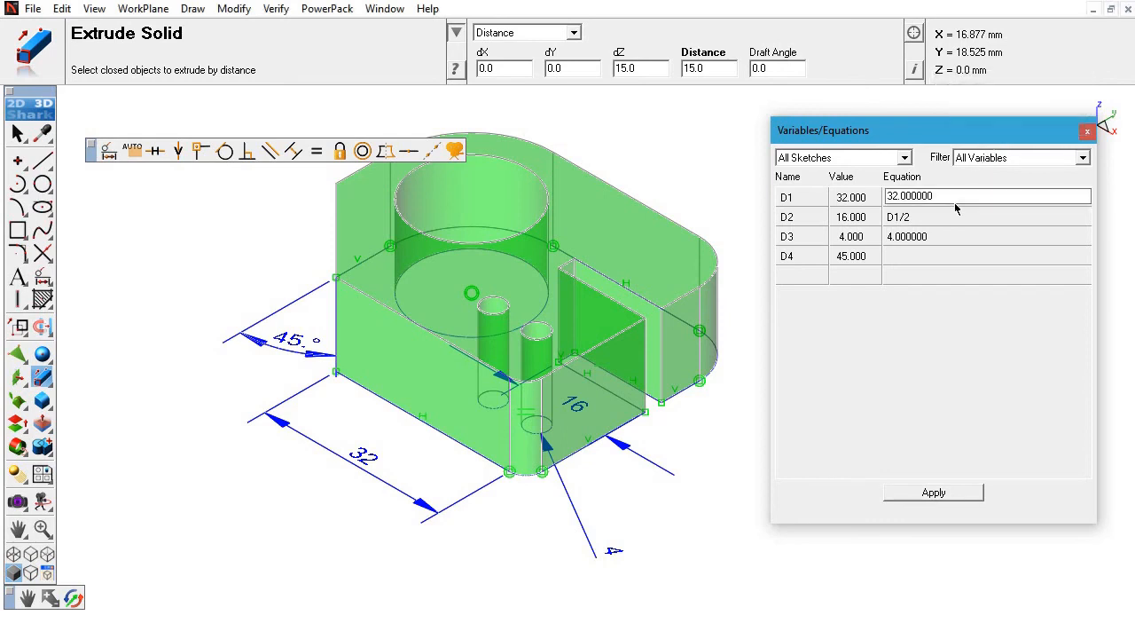
pyautogui.moveTo(940, 197); pyautogui.dragTo(874, 197)
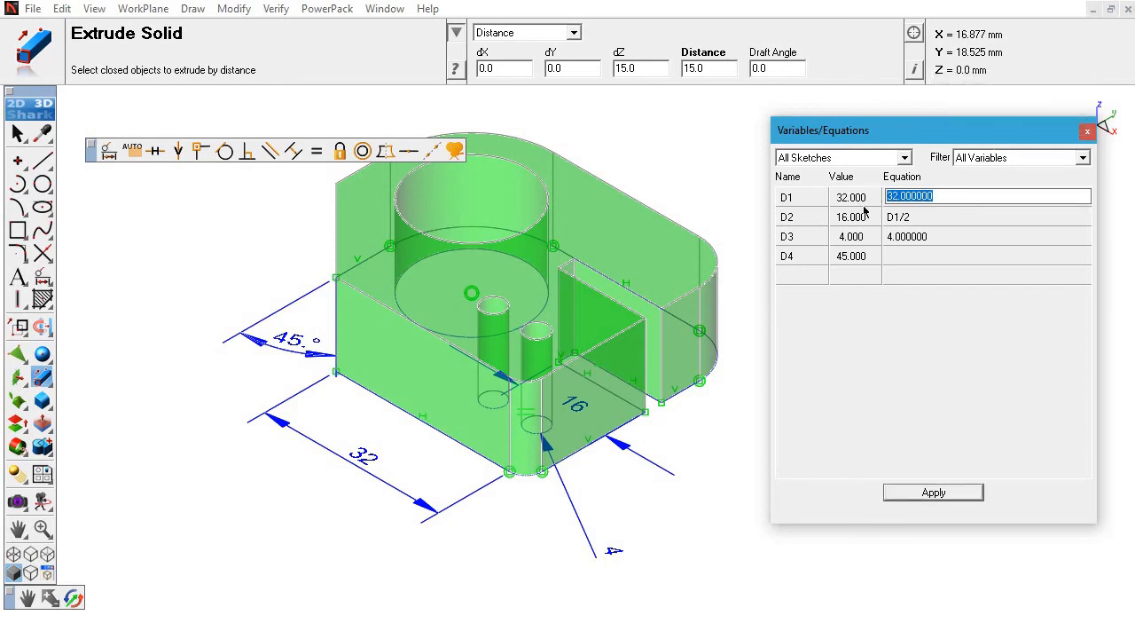
pyautogui.write('50')
pyautogui.click(966, 245)
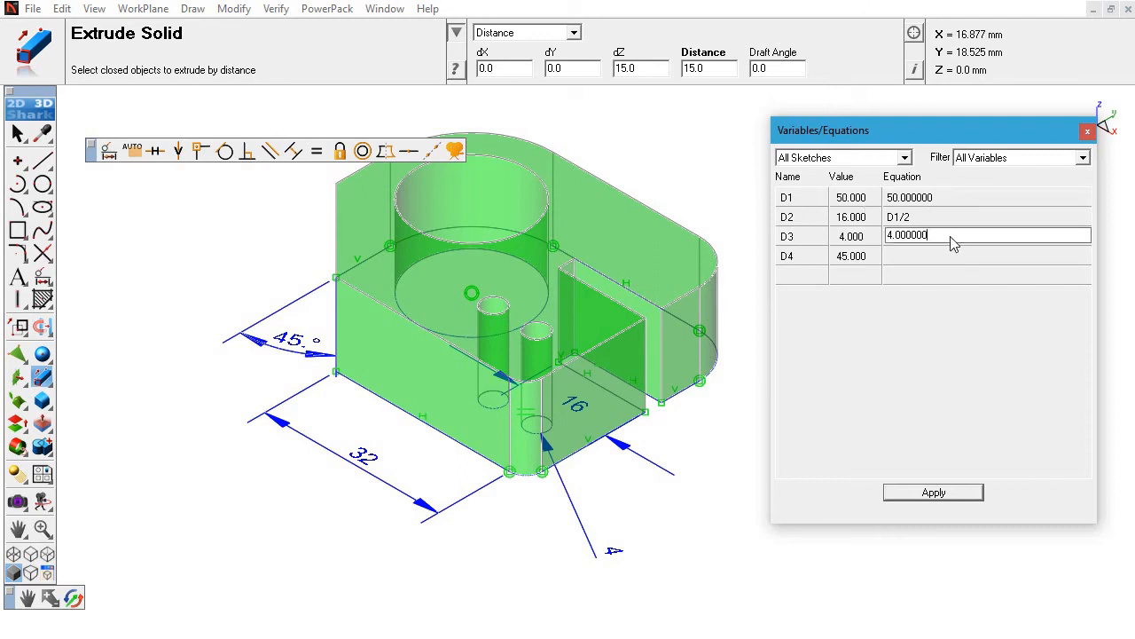
pyautogui.moveTo(952, 243); pyautogui.dragTo(840, 247)
pyautogui.write('3')
pyautogui.click(951, 493)
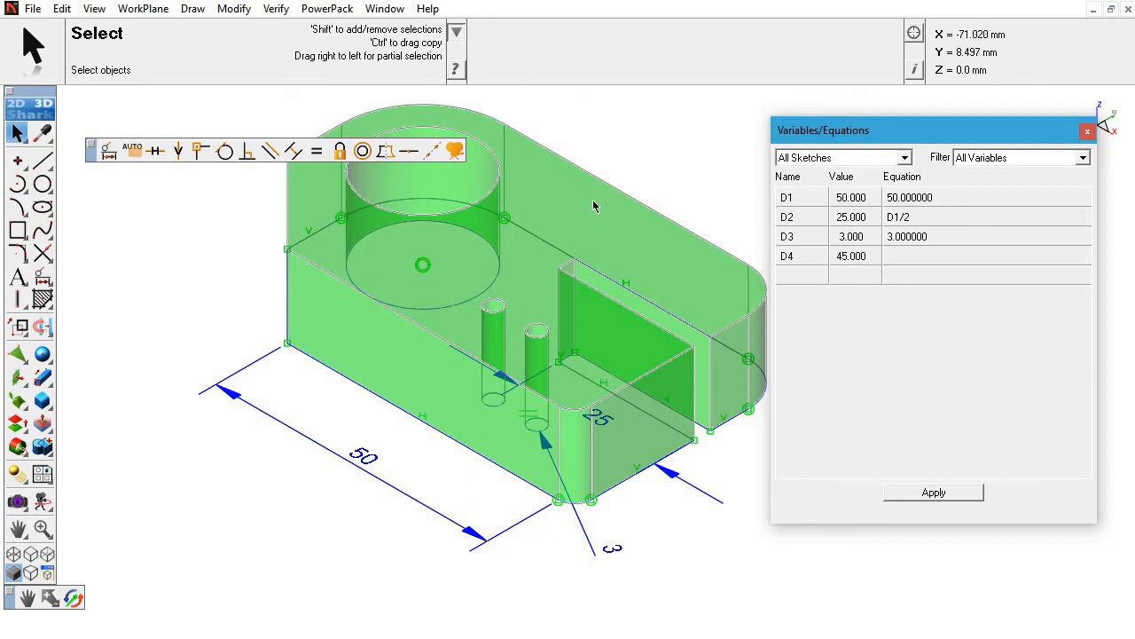
# Step: Change the extruded solid's height by setting its dZ and Distance to 5 mm
pyautogui.click(591, 199)
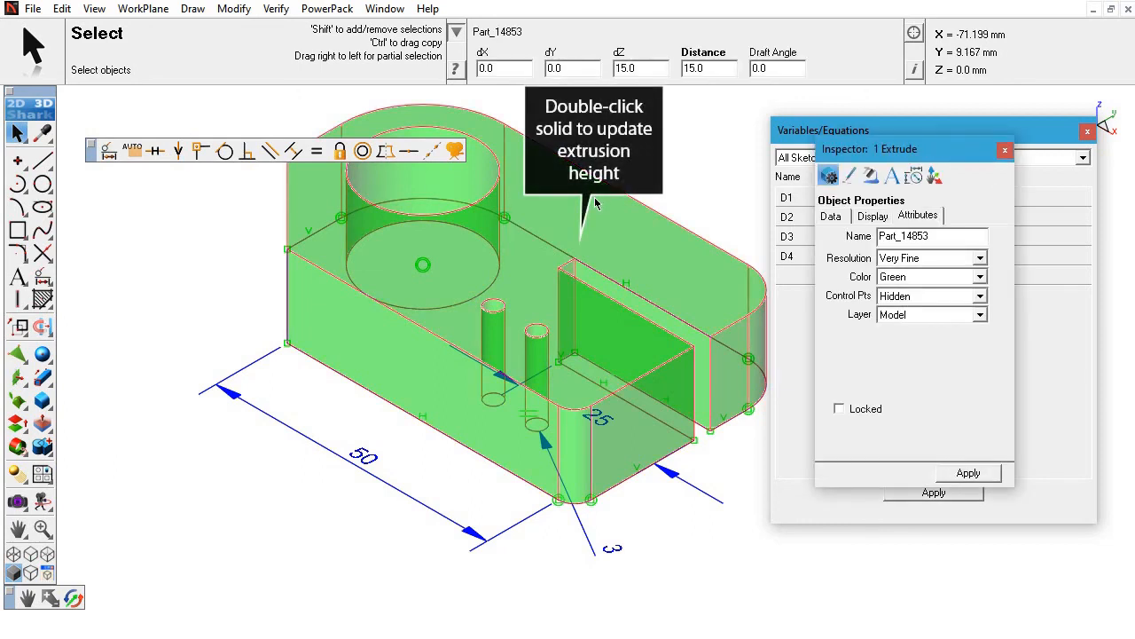
pyautogui.doubleClick(631, 69)
pyautogui.write('5')
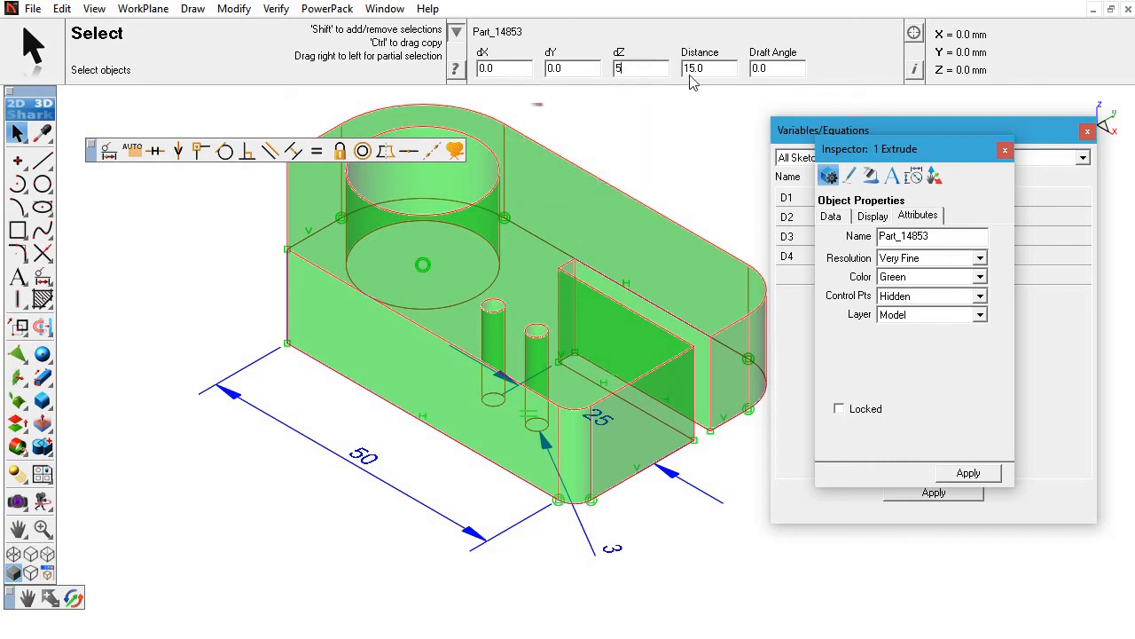
pyautogui.moveTo(713, 69); pyautogui.dragTo(679, 70)
pyautogui.write('5')
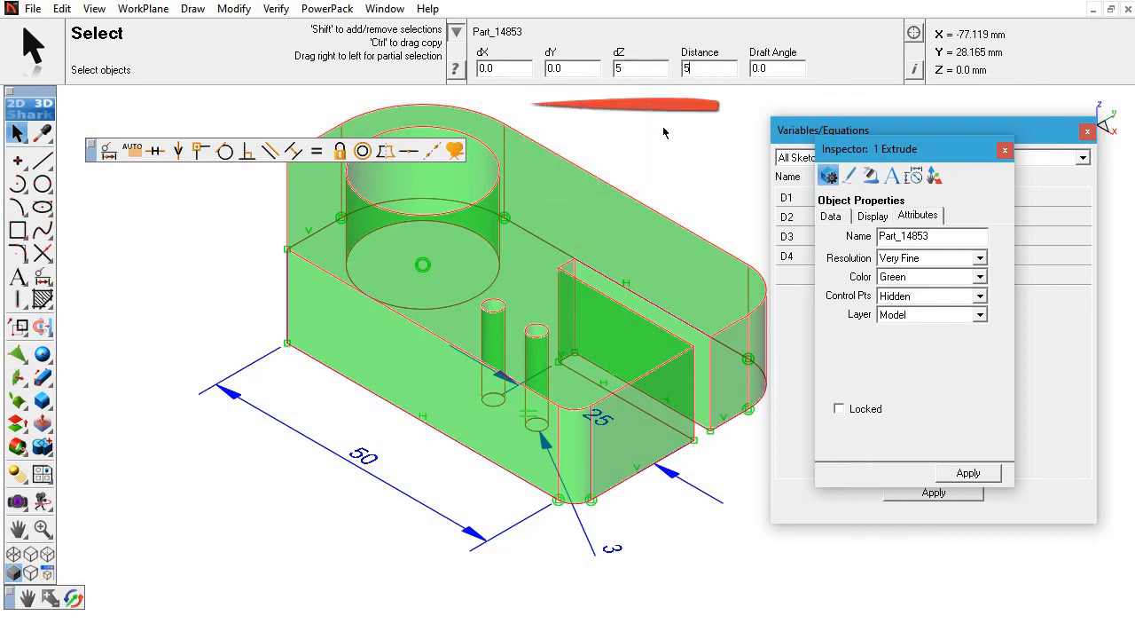
pyautogui.press('Return')
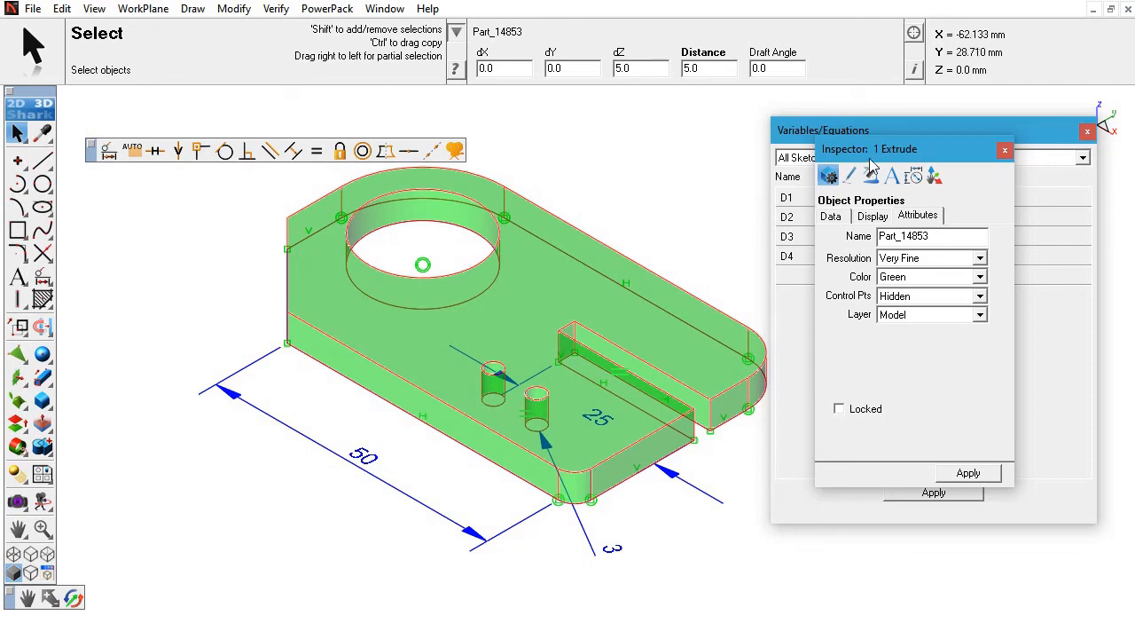
# Step: Set the equation of D1 to 100 and apply it to lengthen the extruded plate
pyautogui.moveTo(892, 155); pyautogui.dragTo(1134, 328)
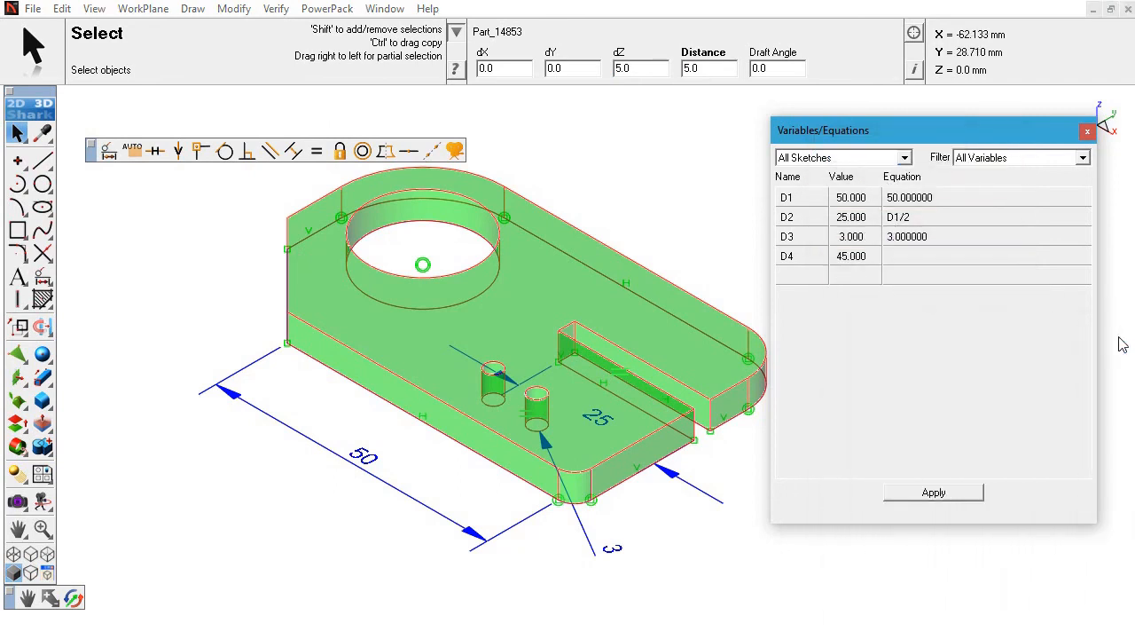
pyautogui.click(963, 199)
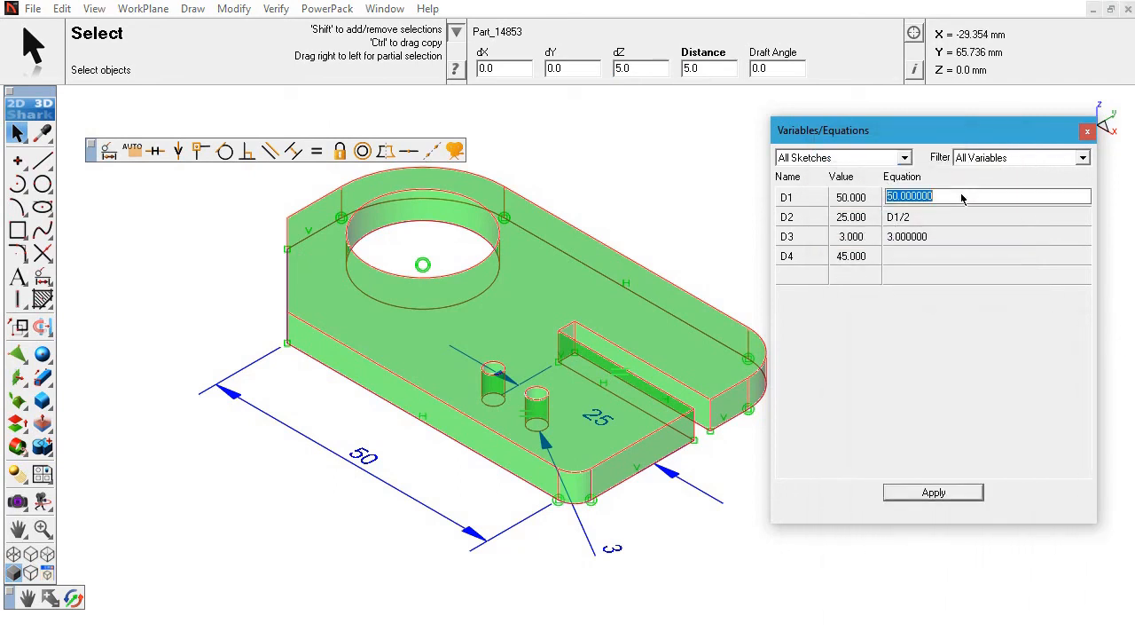
pyautogui.write('100')
pyautogui.click(940, 493)
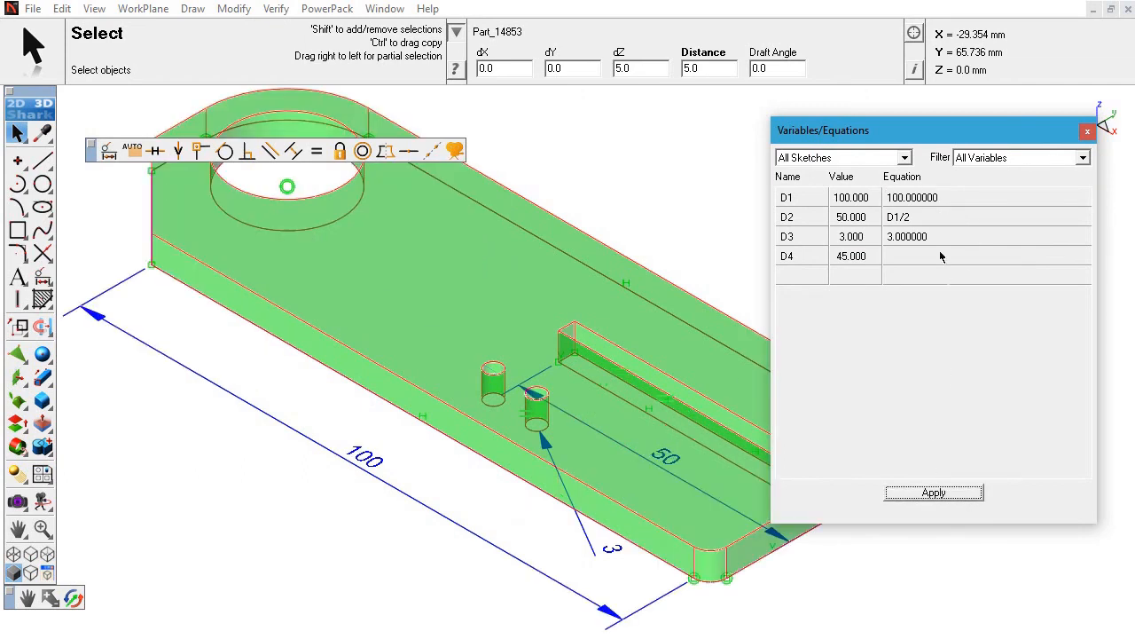
pyautogui.moveTo(907, 129); pyautogui.dragTo(1127, 143)
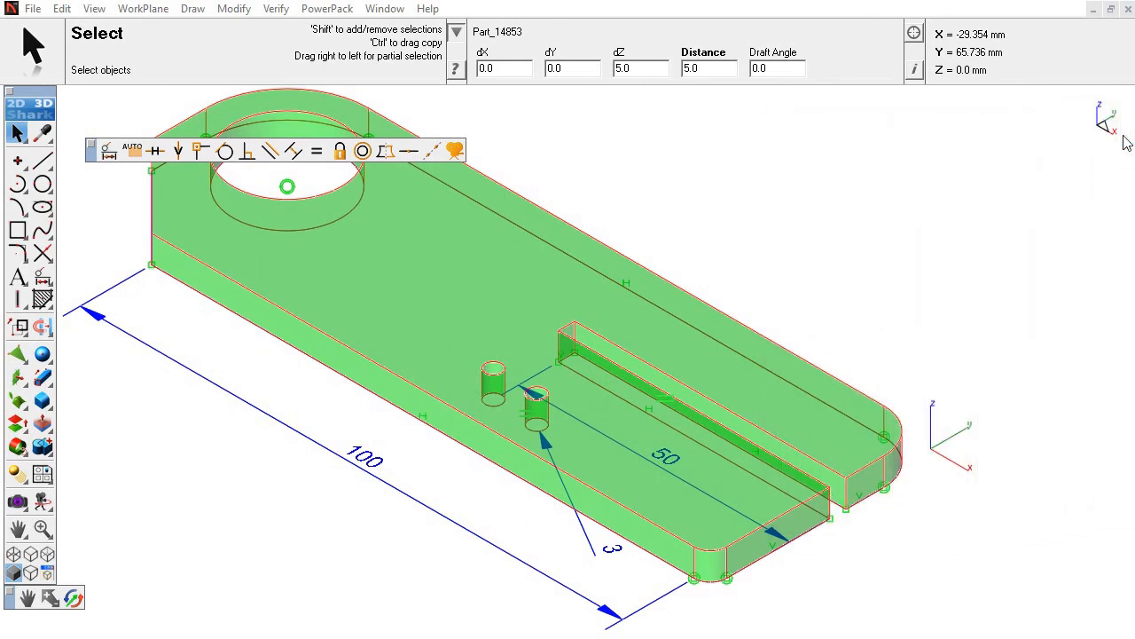
pyautogui.scroll(-2, 445, 245)
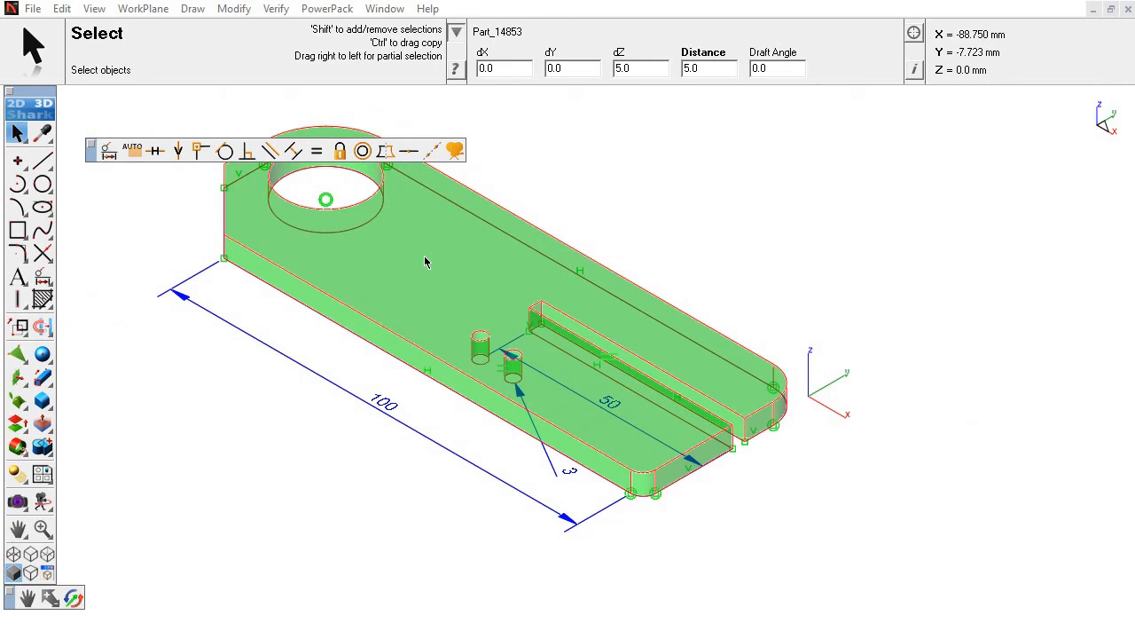
pyautogui.moveTo(425, 265)
pyautogui.mouseDown(button='middle')
pyautogui.moveTo(421, 312)
pyautogui.moveTo(626, 363)
pyautogui.moveTo(647, 394)
pyautogui.moveTo(590, 393)
pyautogui.mouseUp(button='middle')
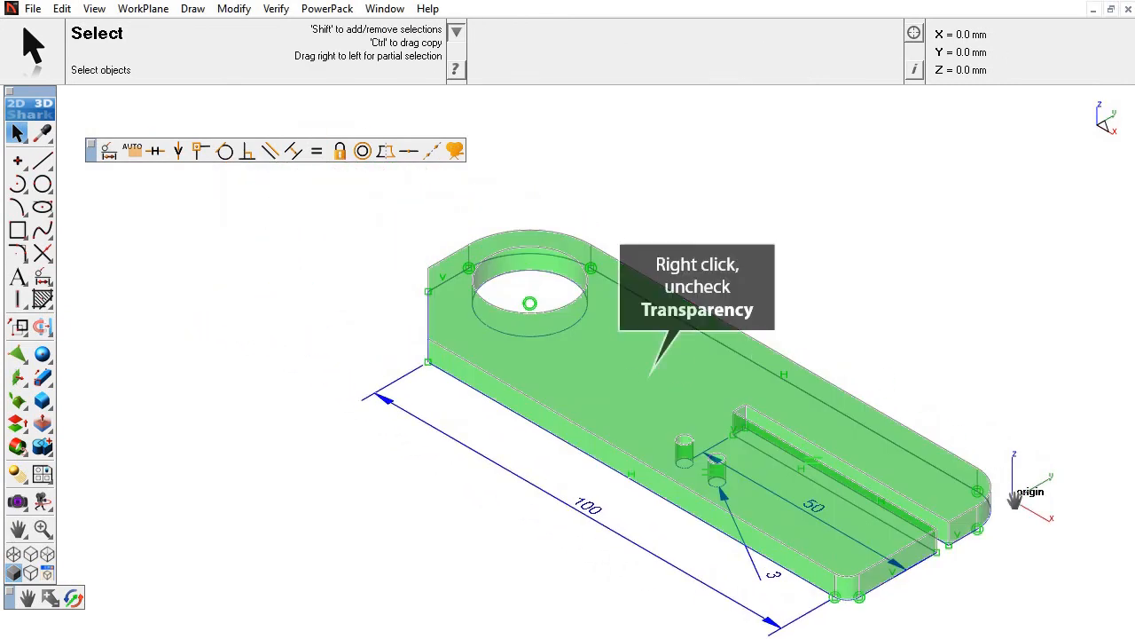